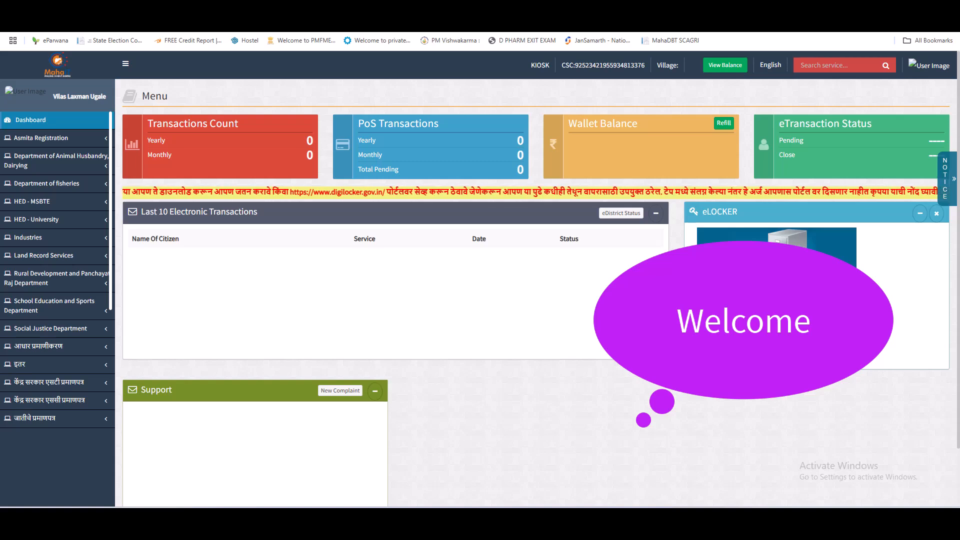
Step: Expand the revenue department services in the sidebar and open the Age, Nationality and Domicile certificate service
click(159, 9)
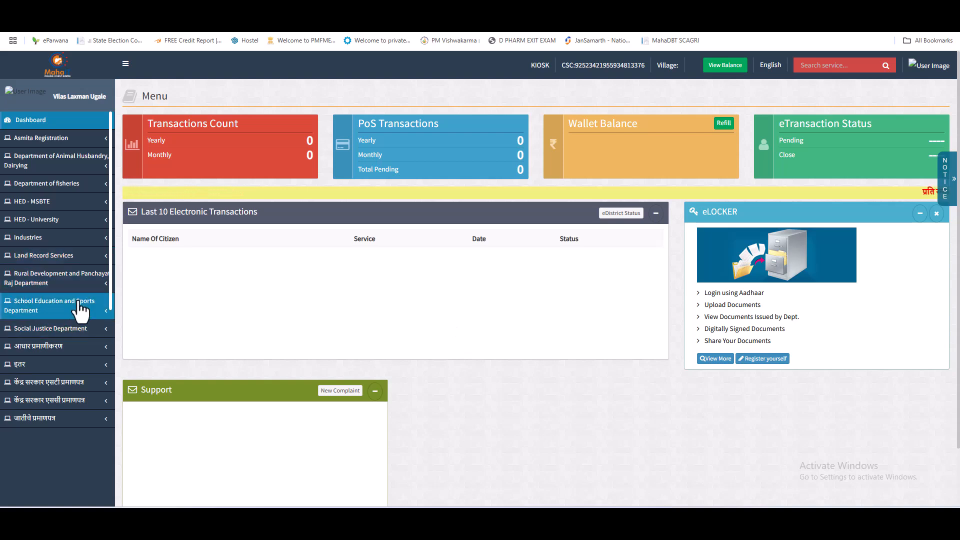
scroll(43, 210, down, 5)
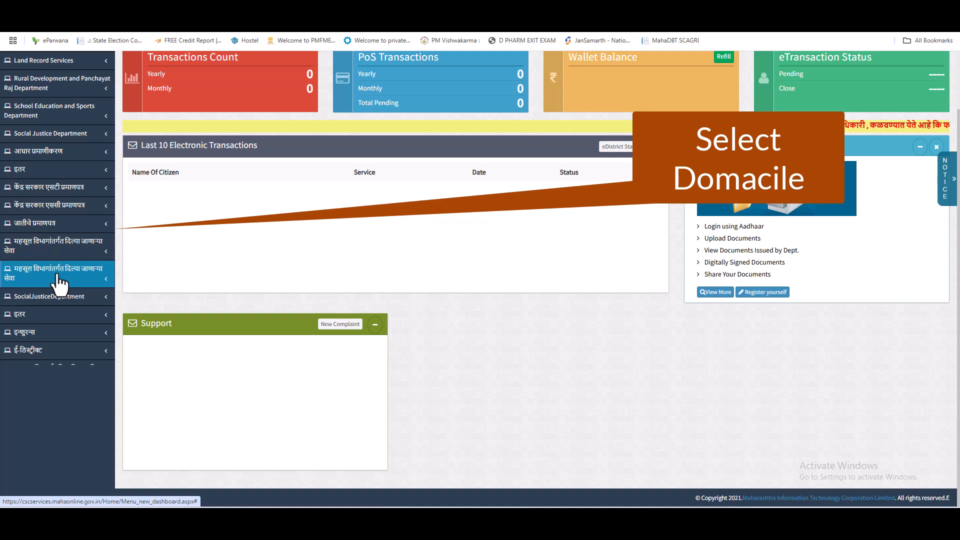
click(60, 280)
scroll(67, 173, down, 5)
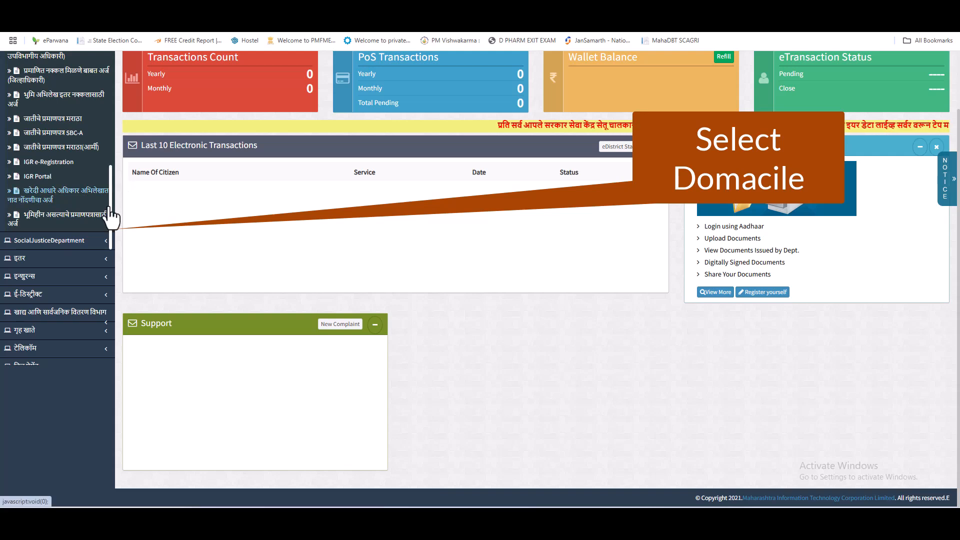
drag(109, 207, 177, 235)
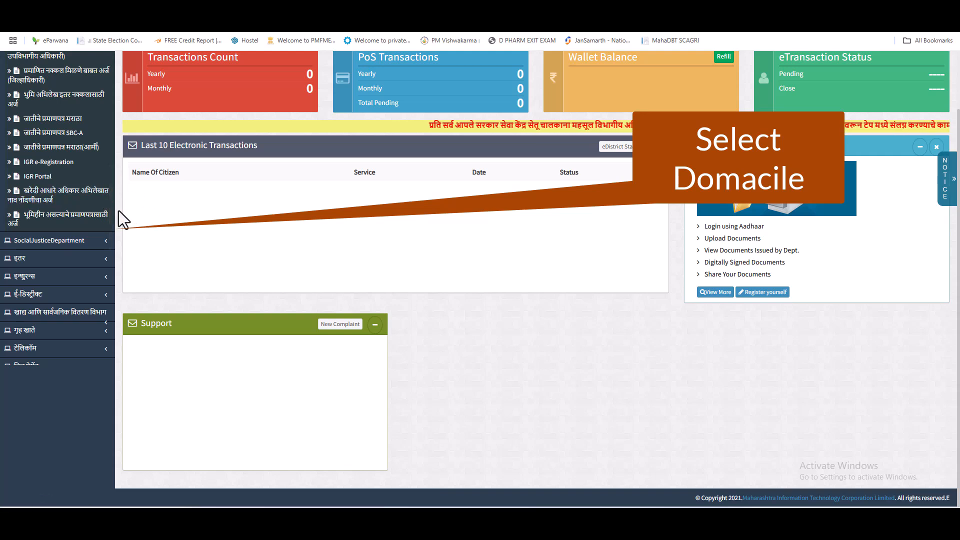
drag(110, 209, 110, 166)
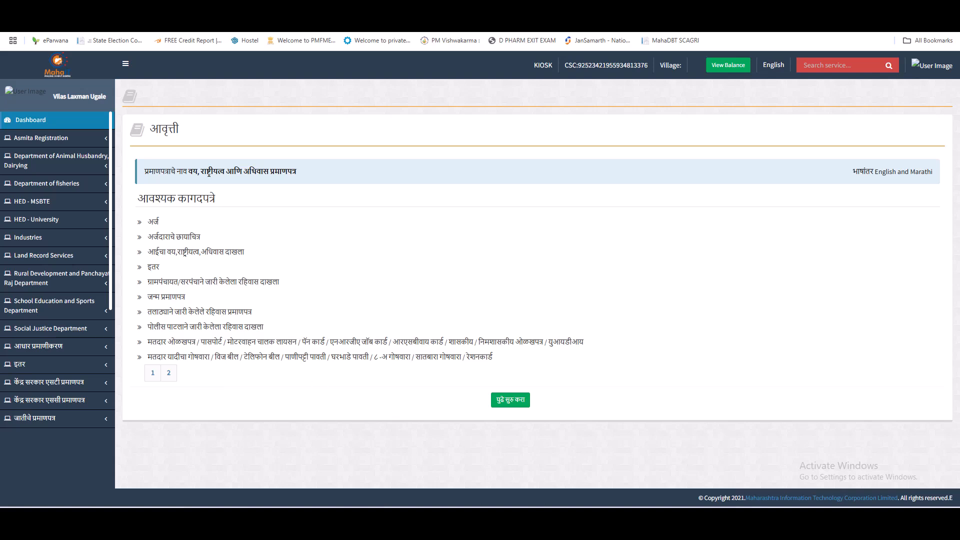
Step: Bring the Nationality document checklist in Notepad to the front and move it lower on screen
key(alt+Tab)
drag(717, 59, 756, 133)
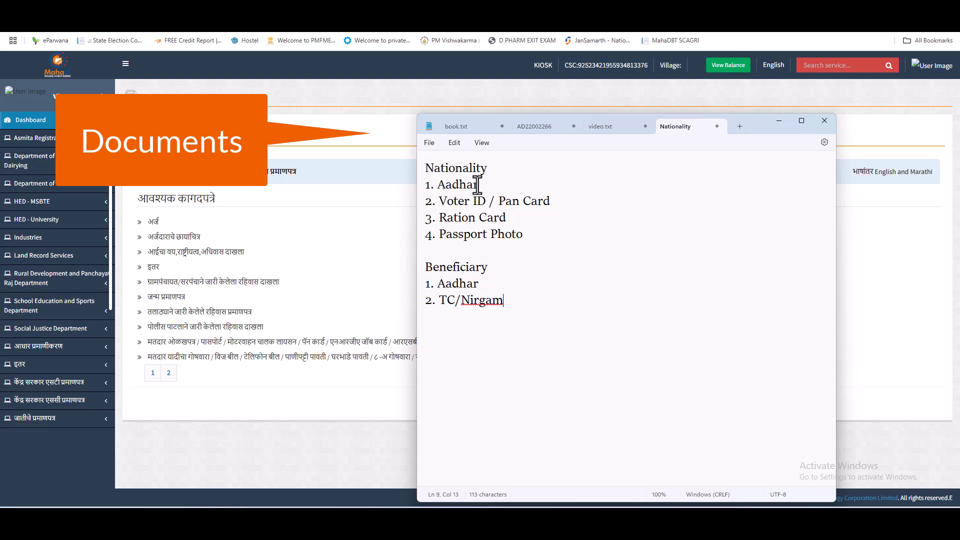
Step: Go over the Aadhar, Voter ID/Pan Card, Passport Photo and beneficiary entries, then minimize the note
click(477, 186)
click(451, 205)
click(498, 235)
click(549, 231)
click(472, 268)
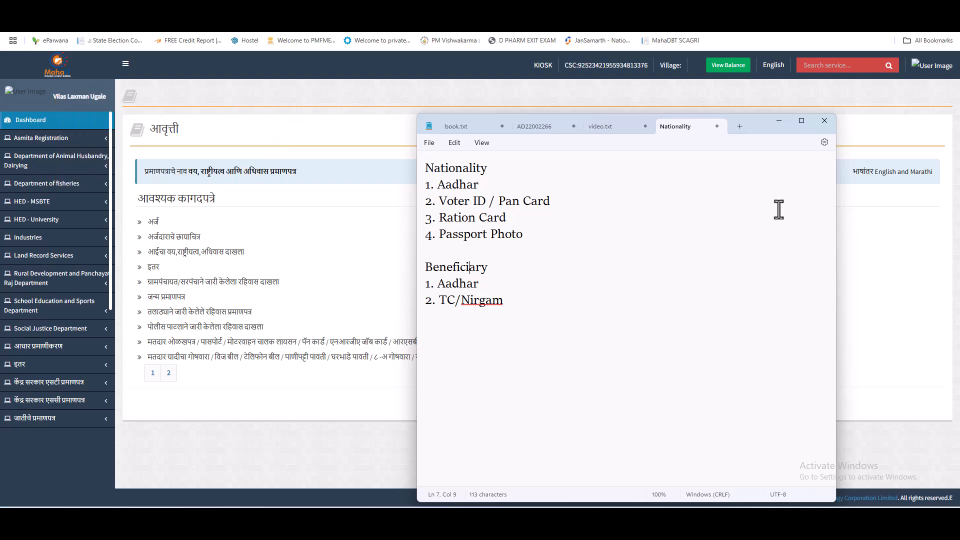
click(779, 121)
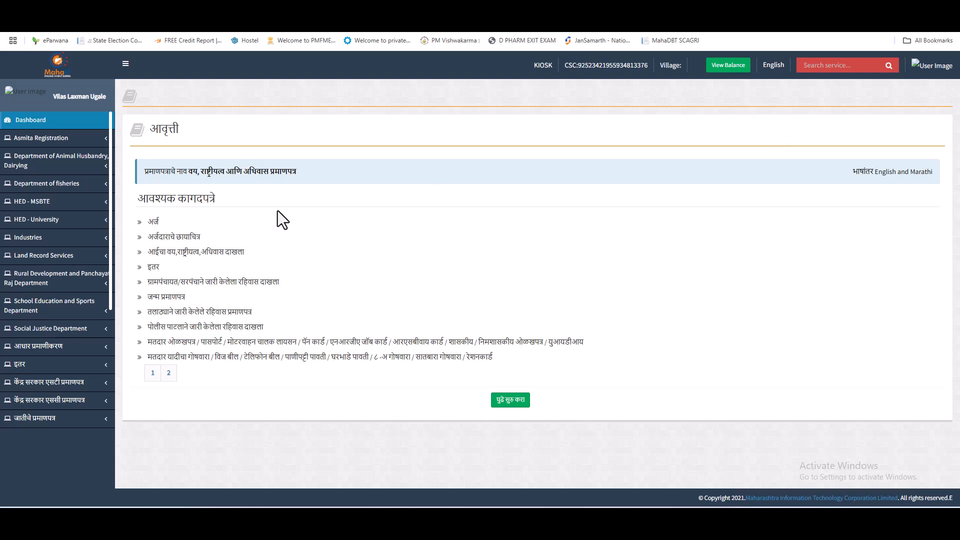
Step: Collapse the side navigation, switch the portal to English, and continue to the application form
click(125, 64)
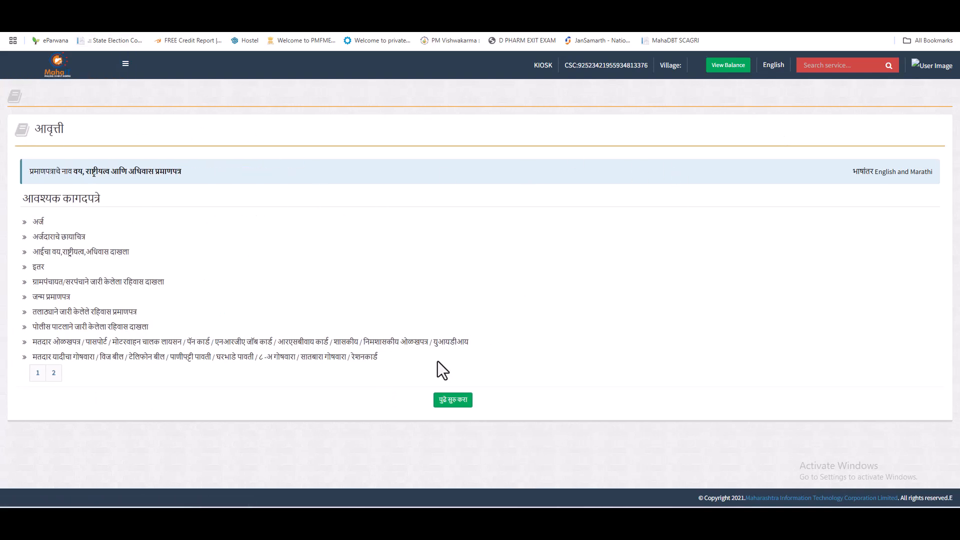
click(773, 69)
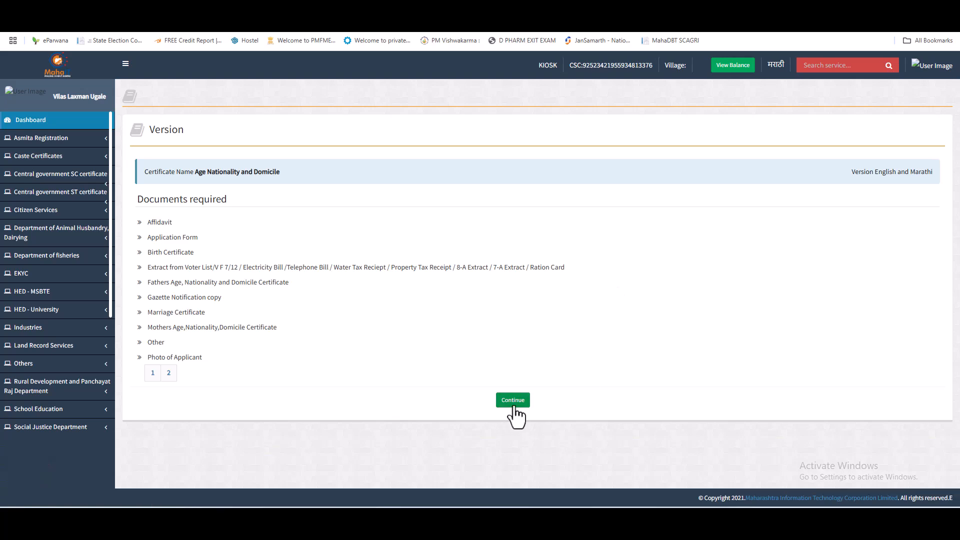
click(513, 400)
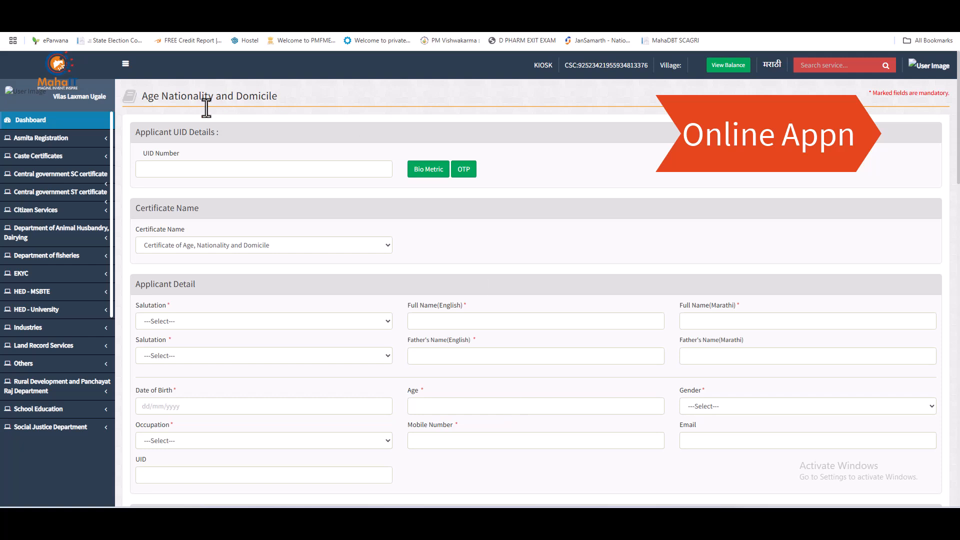
Step: Choose Certificate of Age and Nationality in the Certificate Name dropdown
click(125, 63)
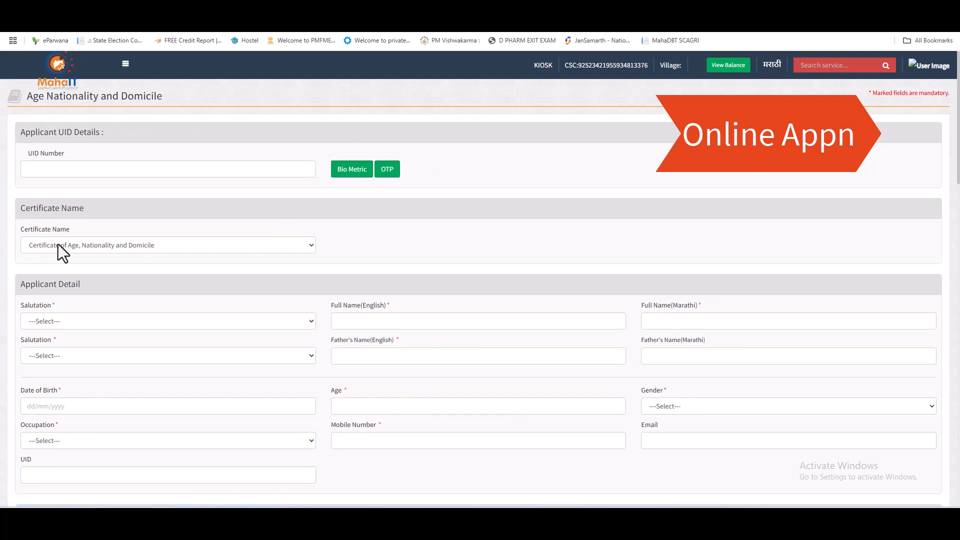
click(85, 245)
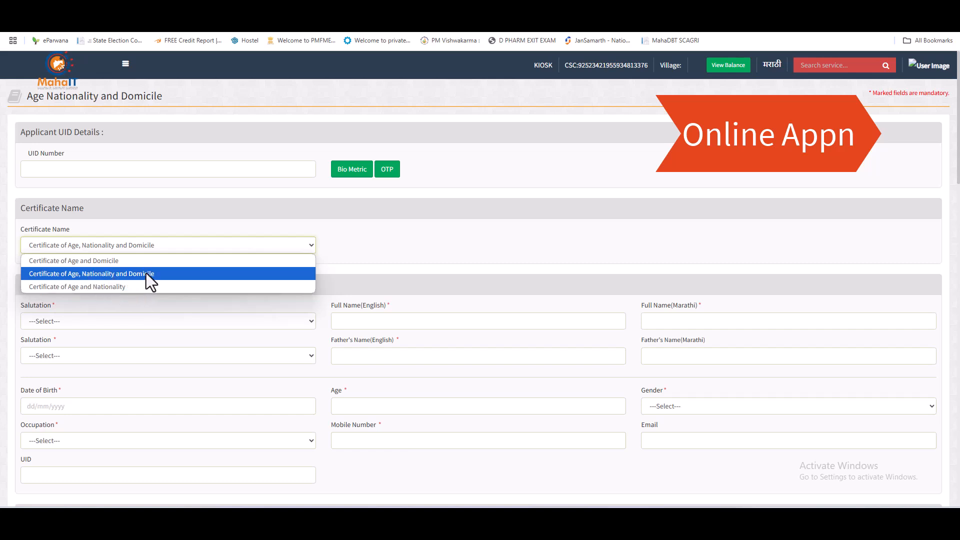
click(116, 286)
scroll(116, 286, down, 3)
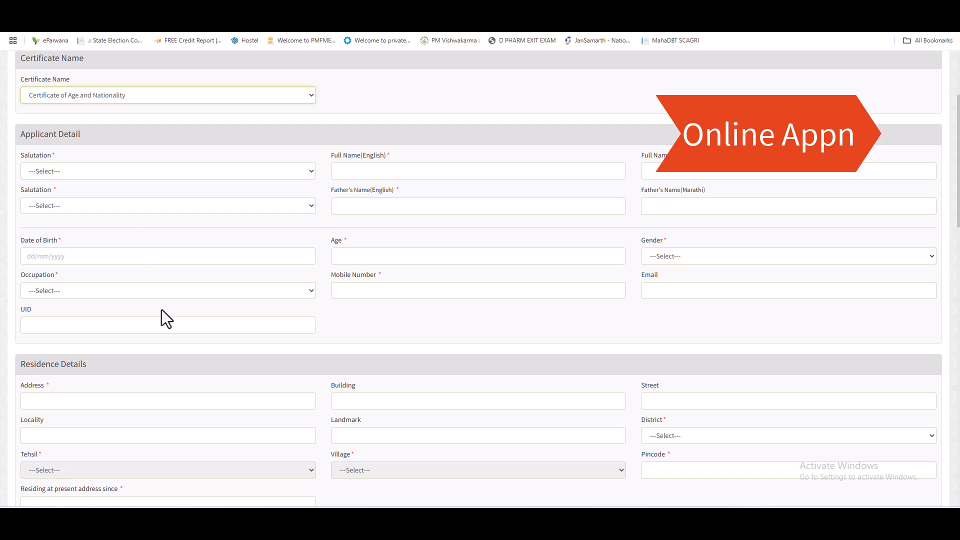
Step: Set the applicant's salutation to Mr. and enter the applicant's full name
click(81, 171)
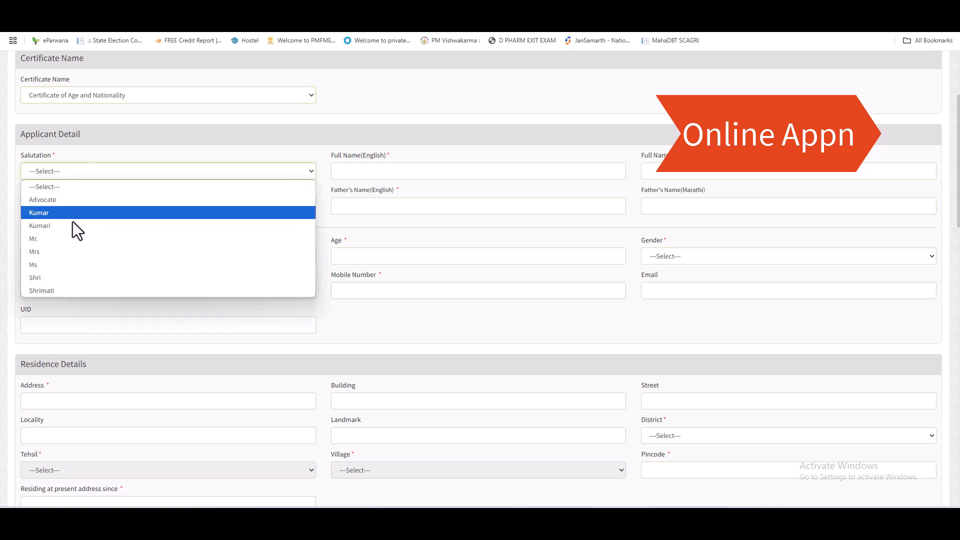
click(57, 244)
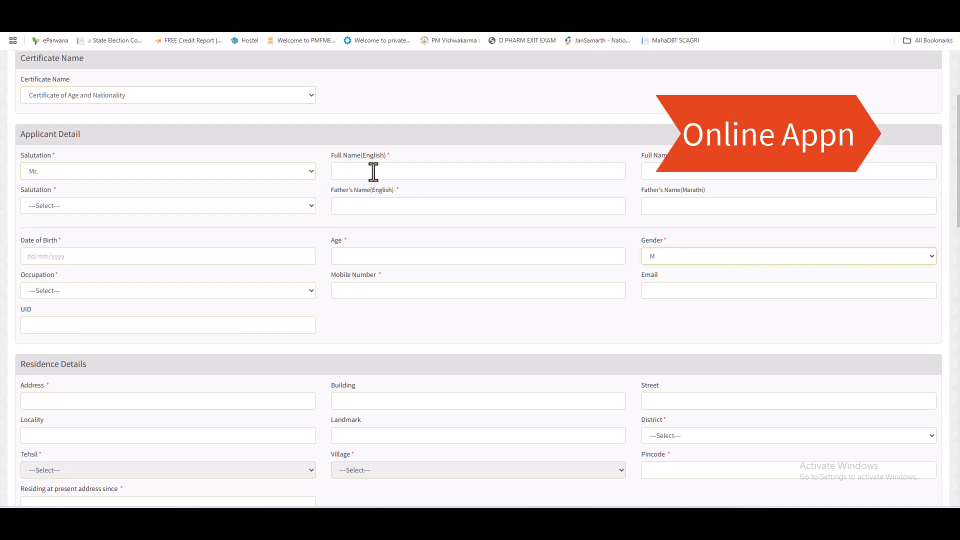
click(374, 172)
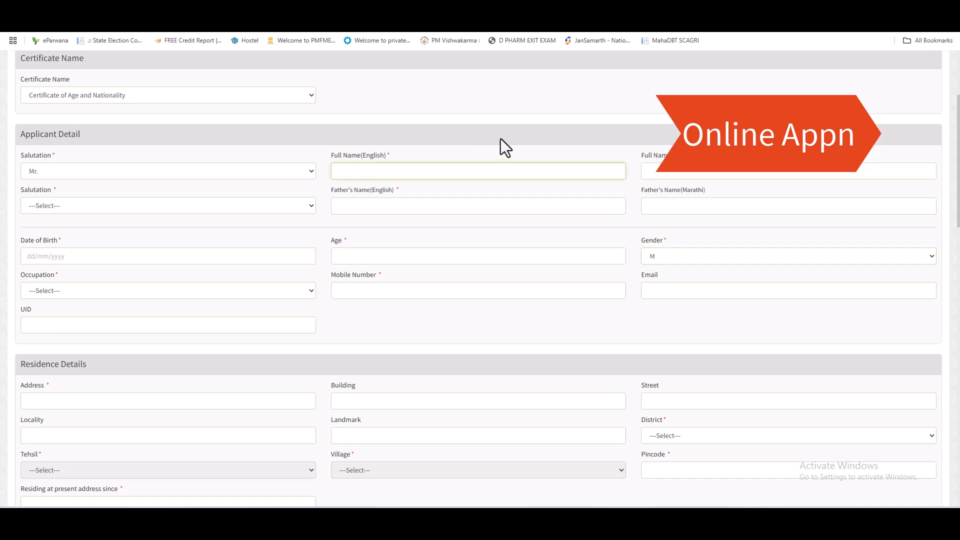
key(Tab)
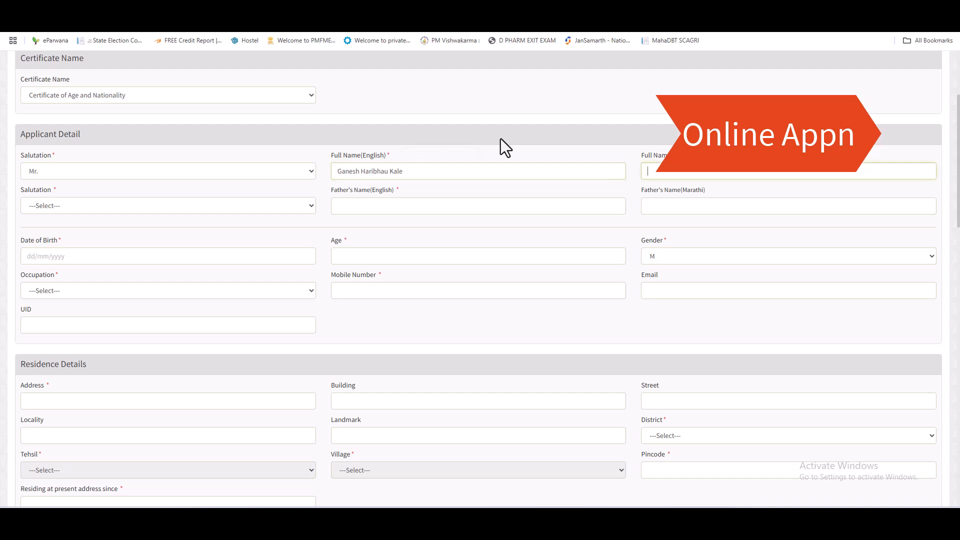
Step: Copy the father's name from the full name and fill in the father's salutation Mr. and name
drag(361, 172, 406, 173)
right_click(387, 176)
click(416, 223)
click(151, 209)
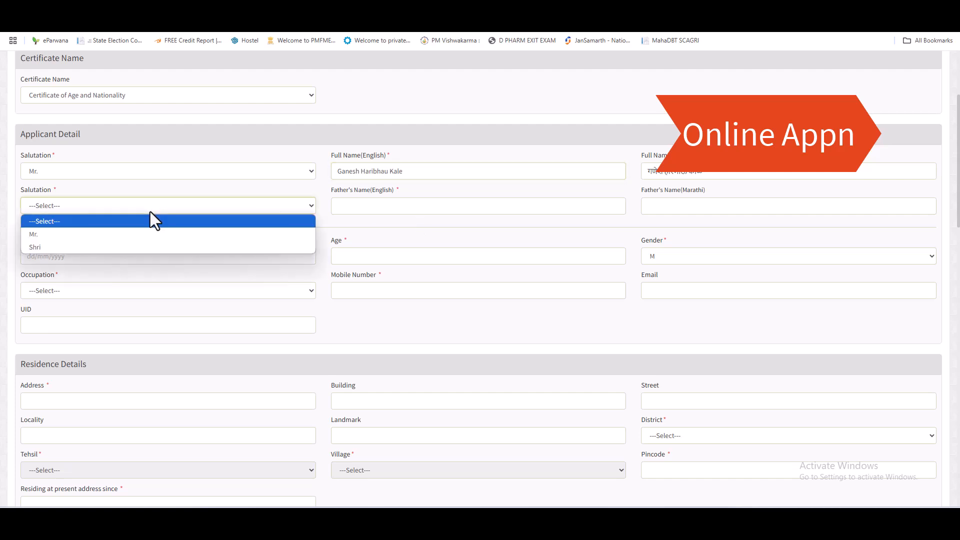
click(90, 234)
click(356, 207)
key(ctrl+v)
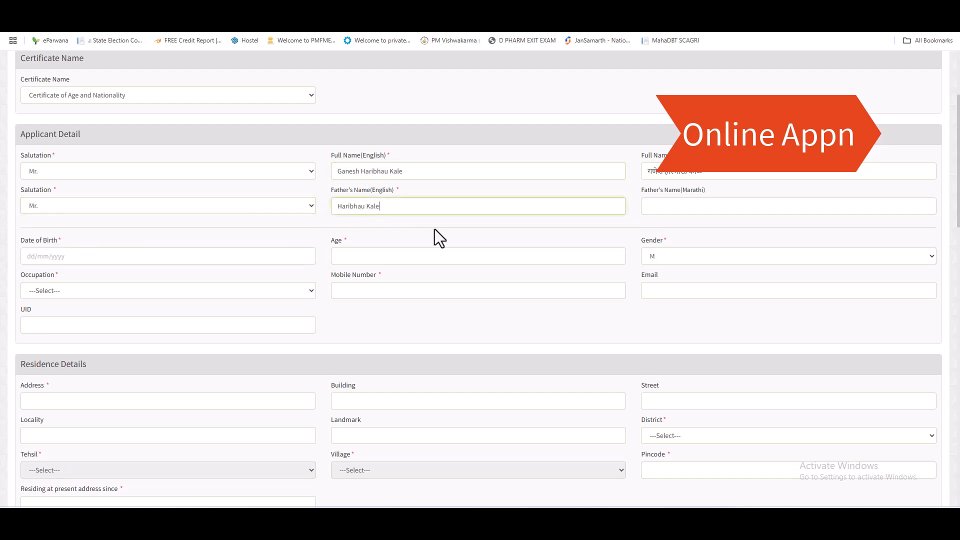
key(Tab)
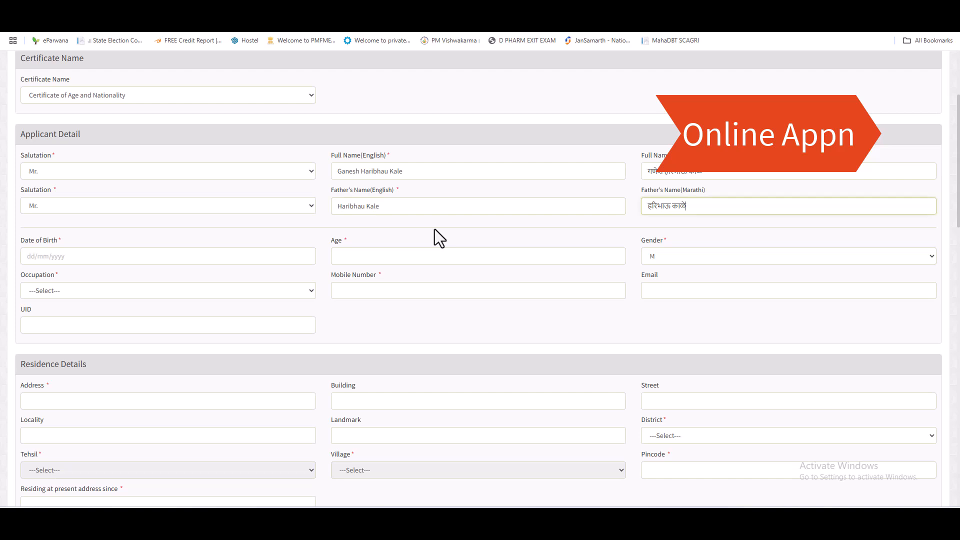
Step: Enter the date of birth 01/01/2001 so the age fills in, and open the occupation choices
click(109, 256)
text(01/)
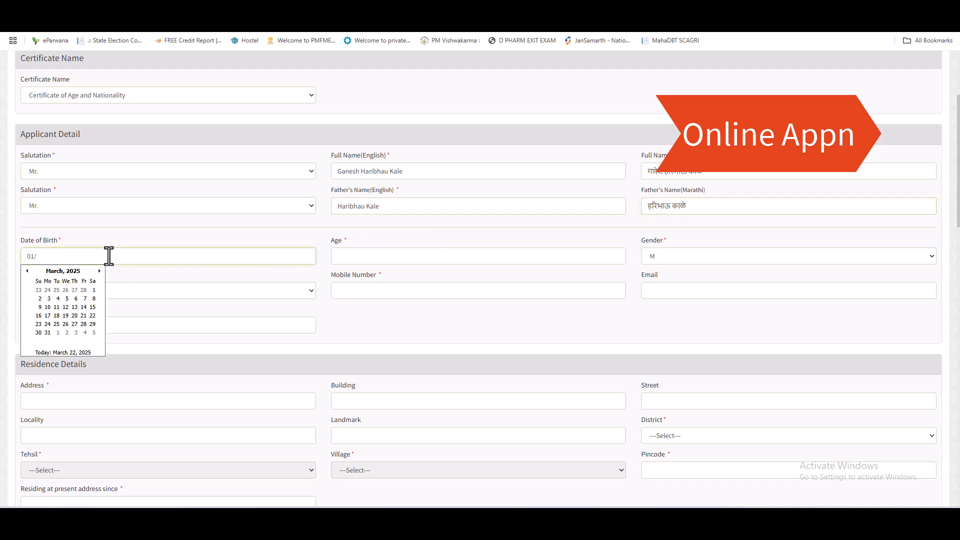
text(01/2001)
key(Tab)
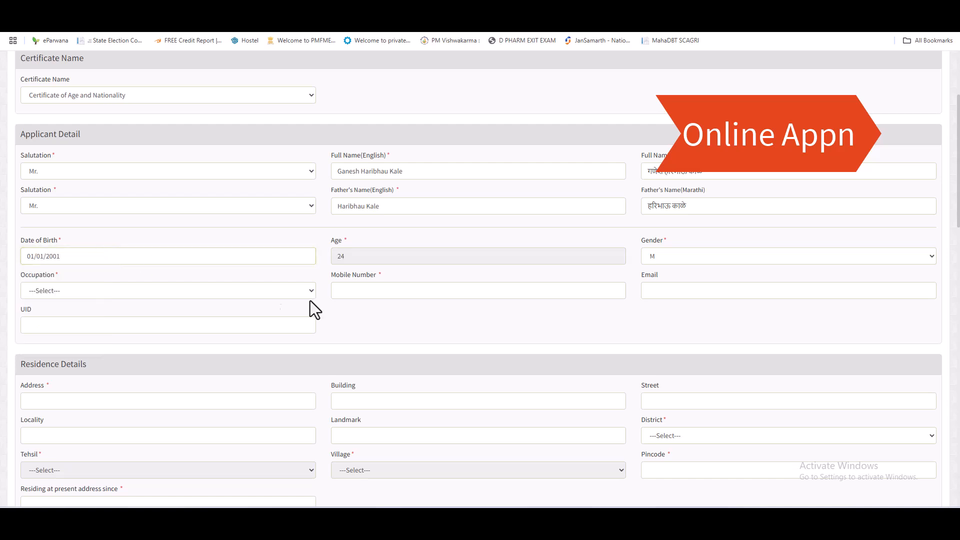
scroll(384, 296, down, 3)
click(118, 139)
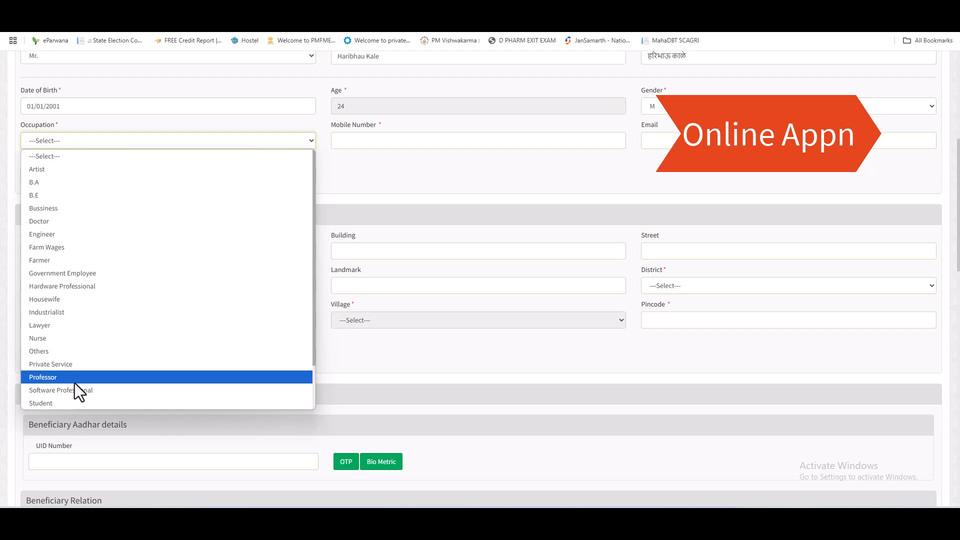
Step: Set the occupation to Student and enter the applicant's mobile number
click(58, 404)
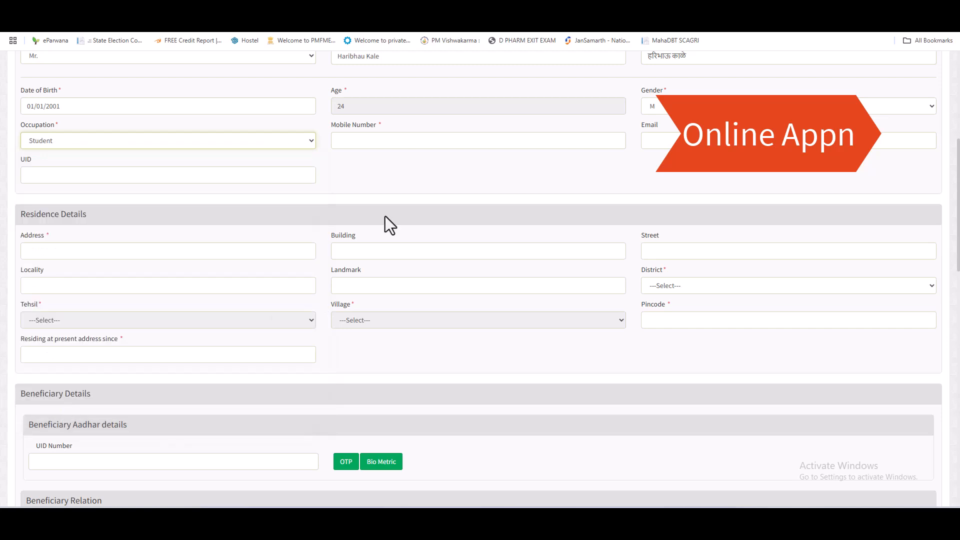
click(368, 143)
text(88)
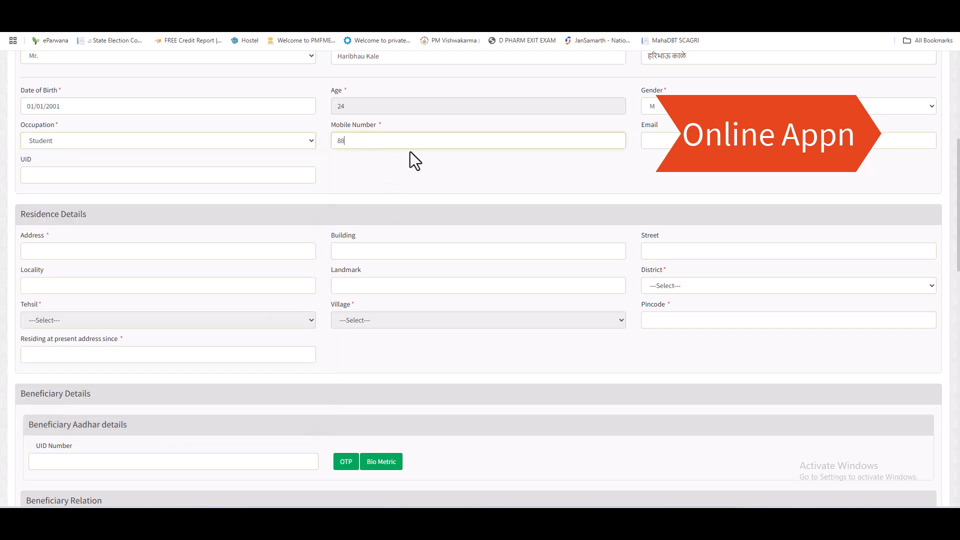
text(88888888)
key(Tab)
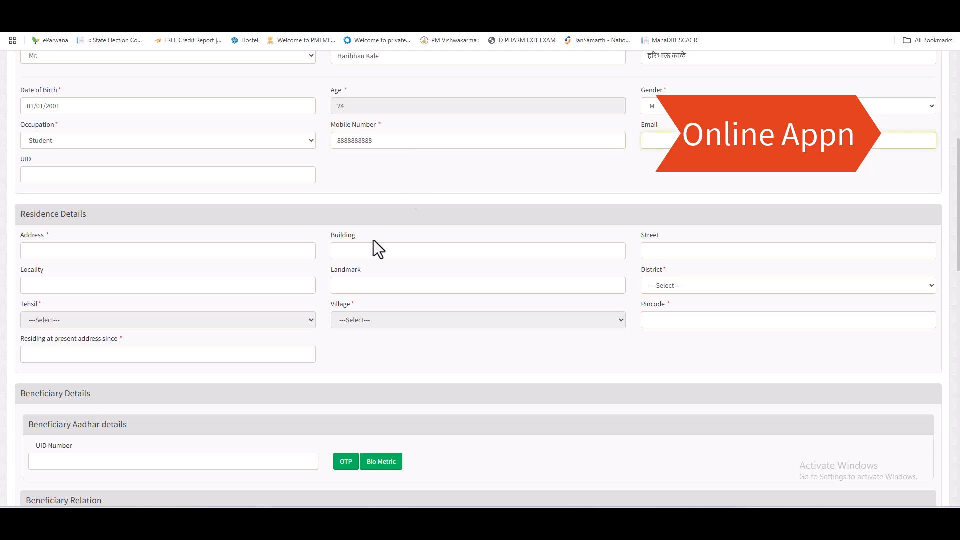
Step: Enter the residential address and choose district Beed and tehsil Majalgaon
click(103, 254)
text(majalgaon)
key(Tab)
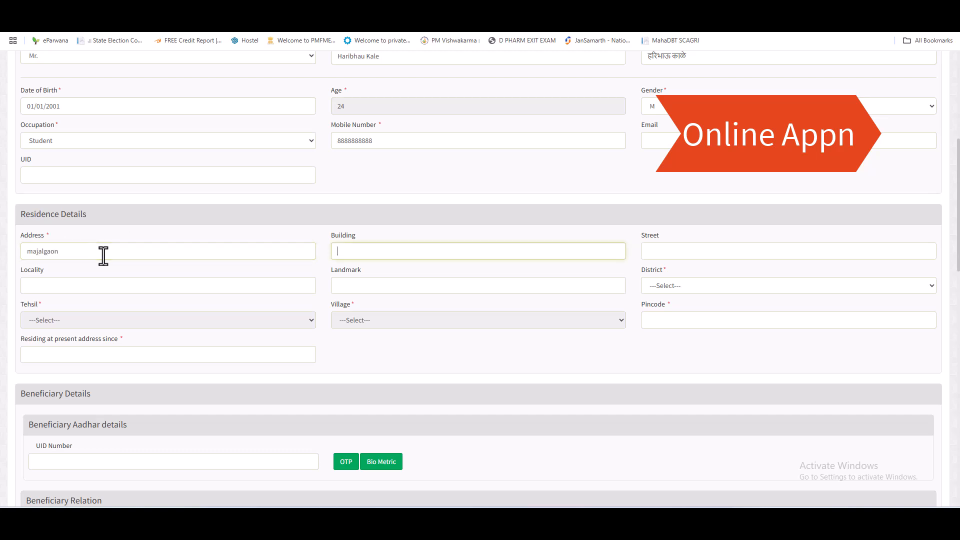
click(106, 255)
click(680, 283)
click(670, 80)
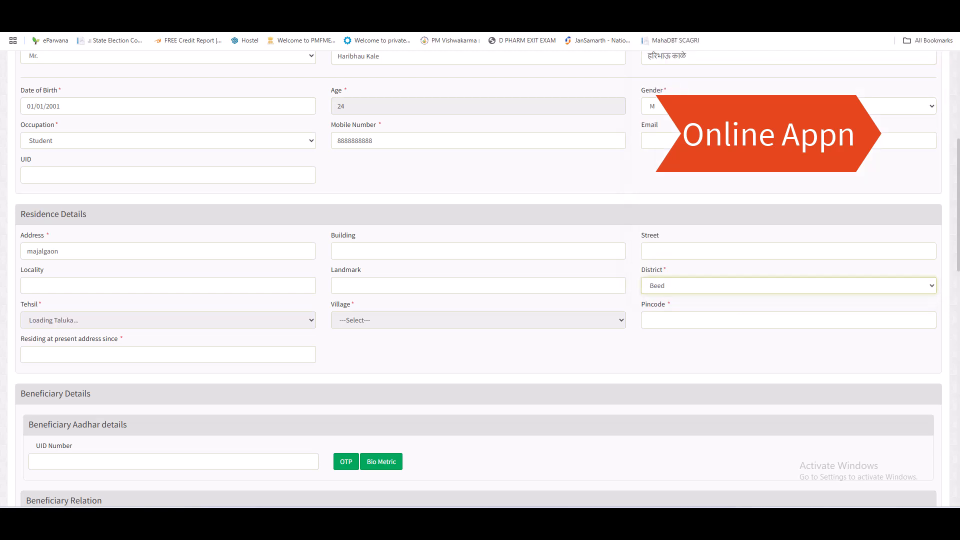
click(131, 320)
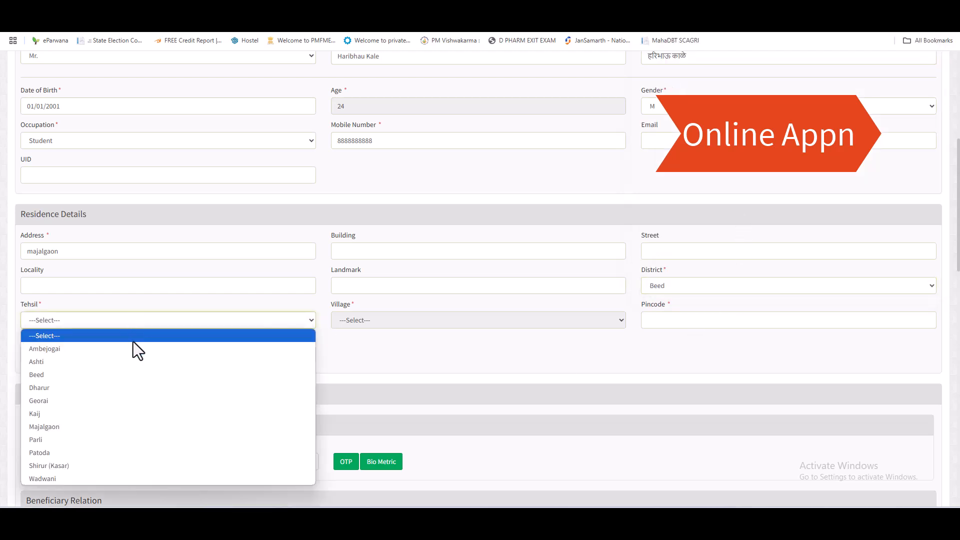
click(94, 437)
Step: Select village majalgaon (M CL), enter the pincode, and set residing since to 2001
click(390, 323)
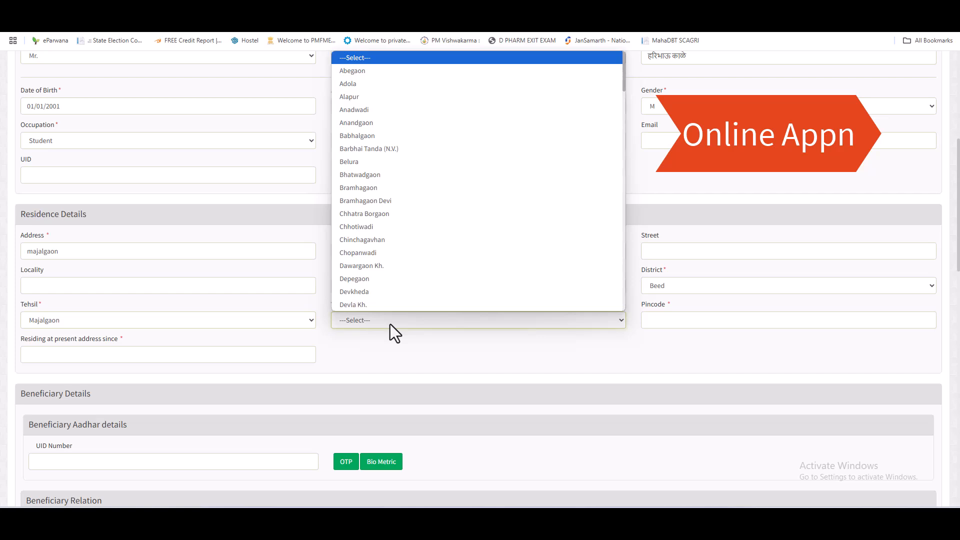
text(maj)
key(Return)
key(Tab)
text(431131)
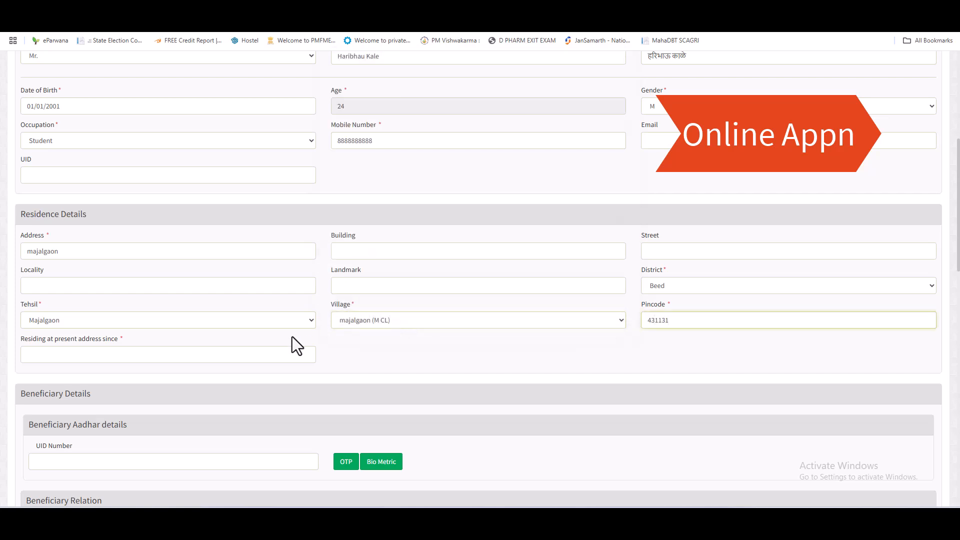
scroll(301, 334, down, 3)
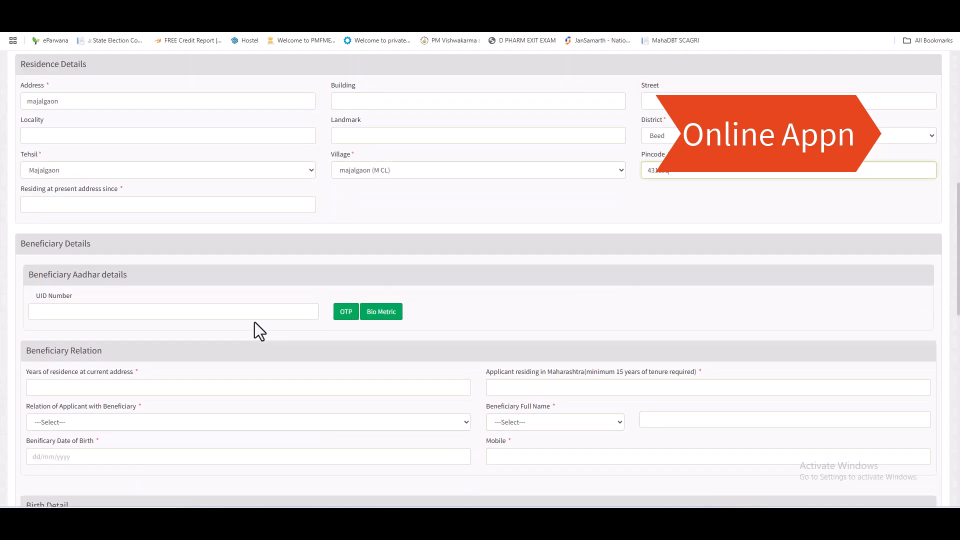
click(48, 206)
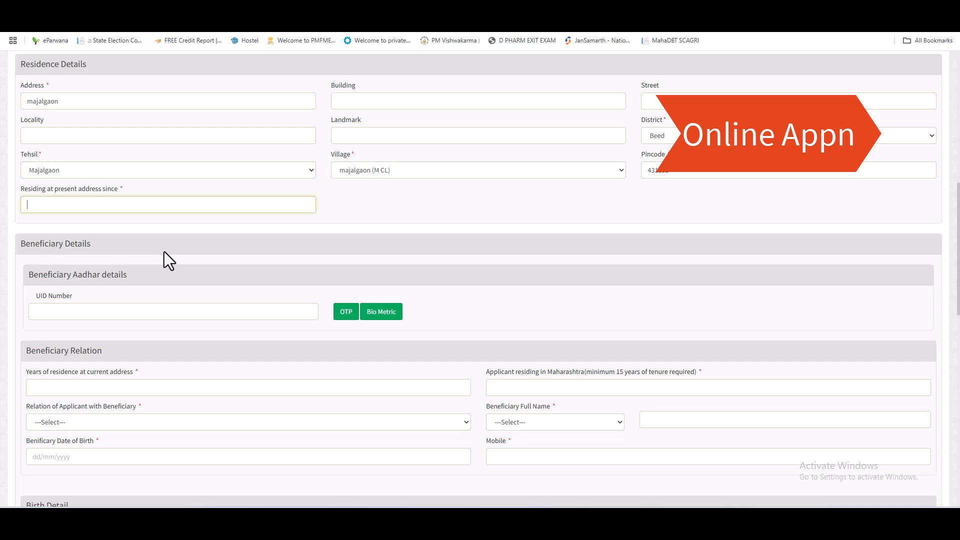
text(2001)
key(Tab)
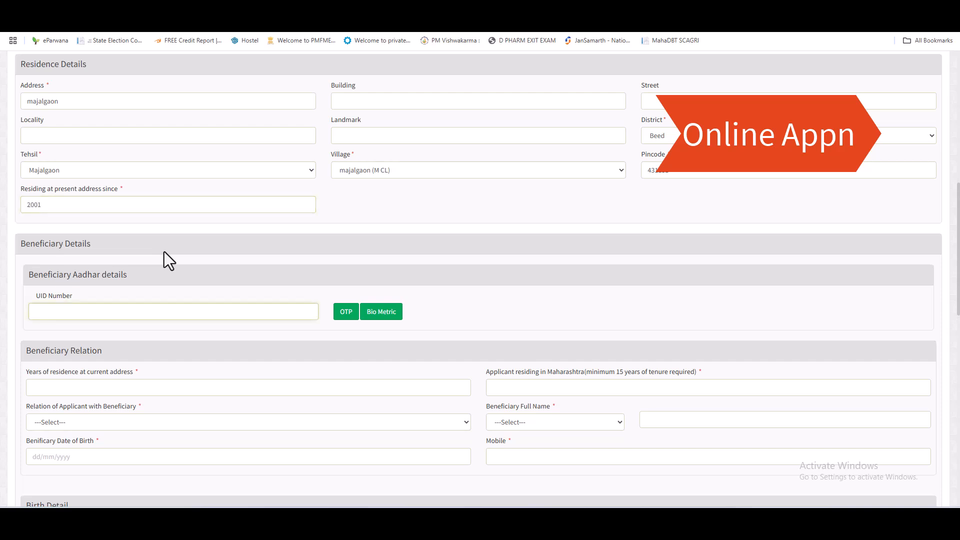
Step: Enter 24 years of residence at the current address and 24 years in Maharashtra
scroll(148, 311, down, 3)
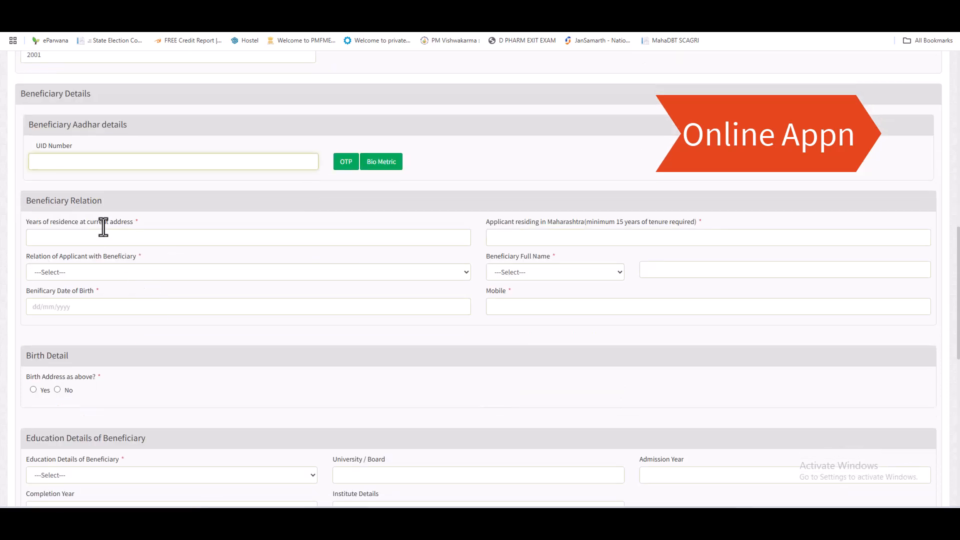
click(98, 232)
text(24)
key(Tab)
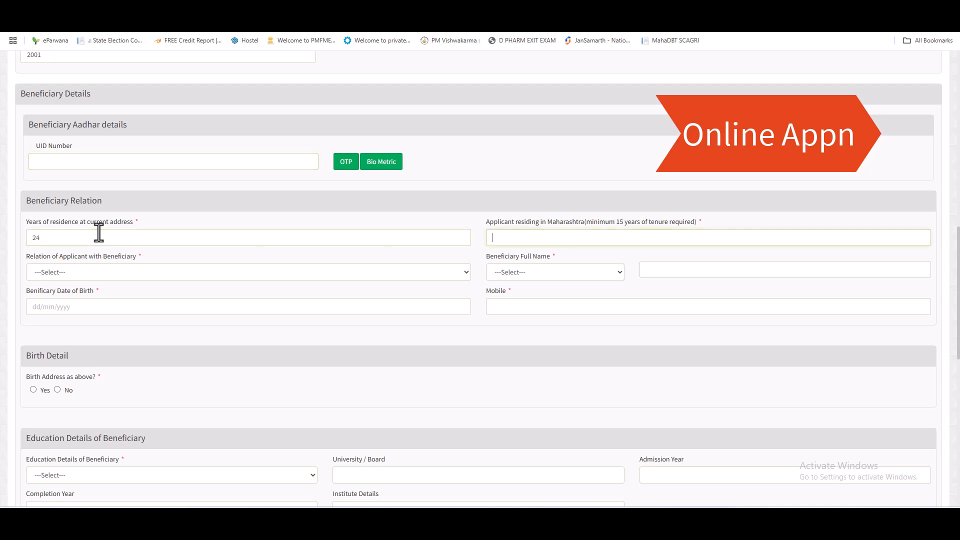
drag(36, 238, 40, 238)
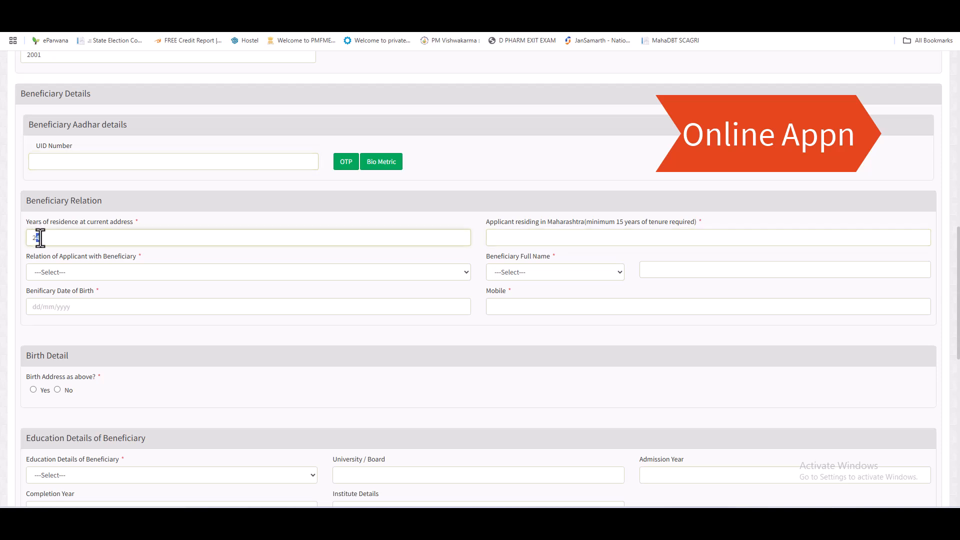
click(545, 239)
text(24)
key(Tab)
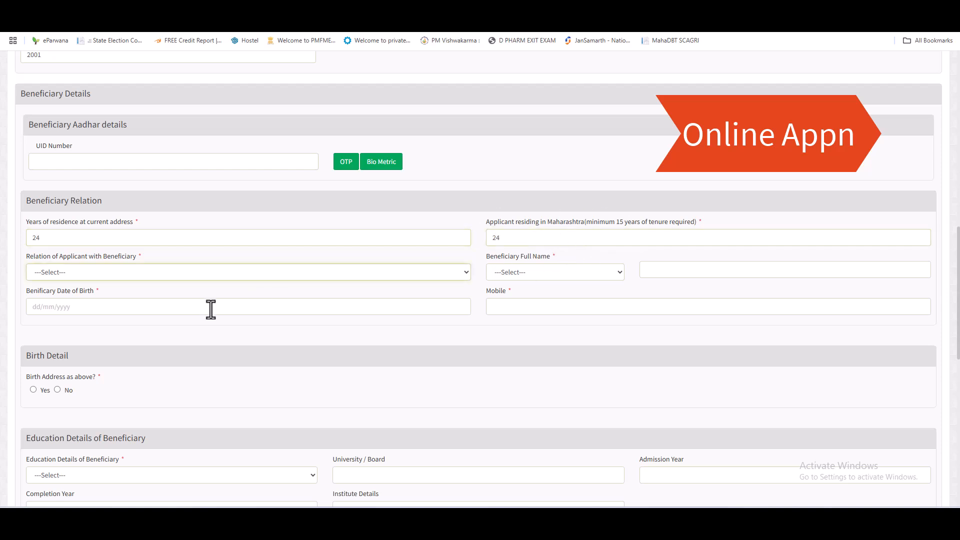
Step: Set the relation to the beneficiary to Self and enter the beneficiary's mobile number
click(85, 273)
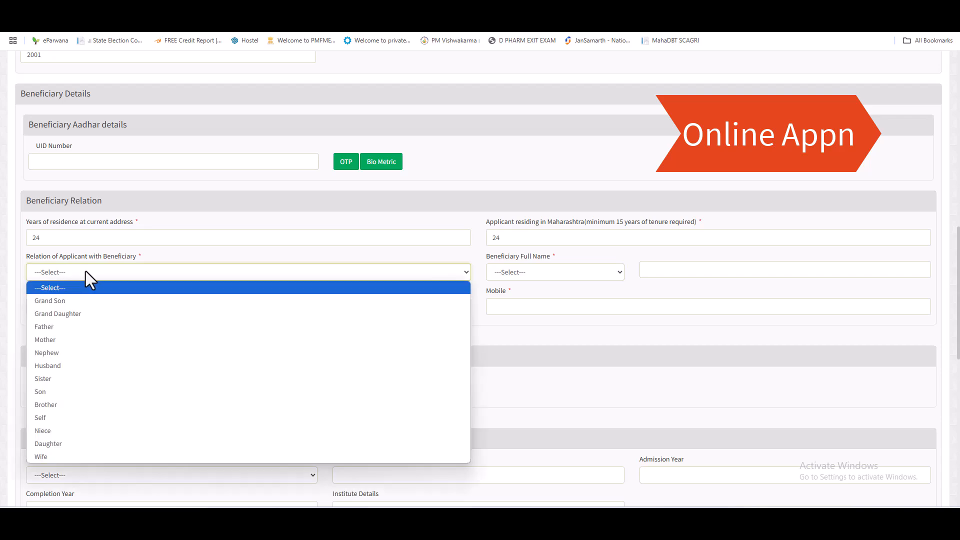
scroll(254, 265, up, 9)
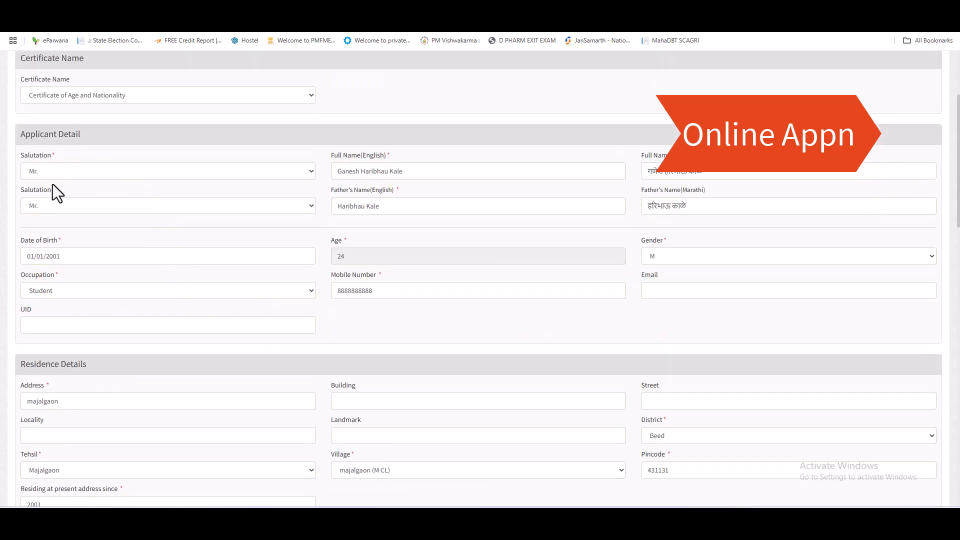
scroll(68, 290, down, 9)
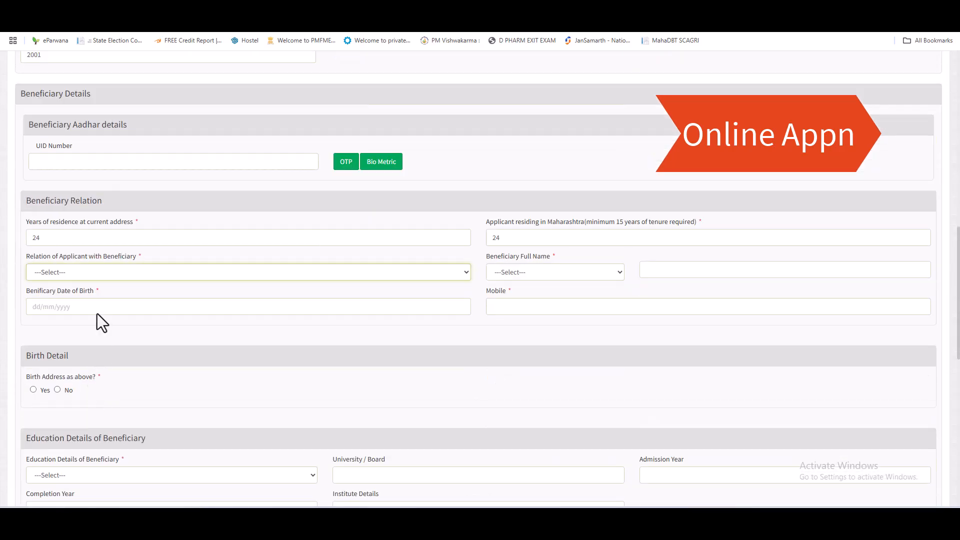
click(73, 278)
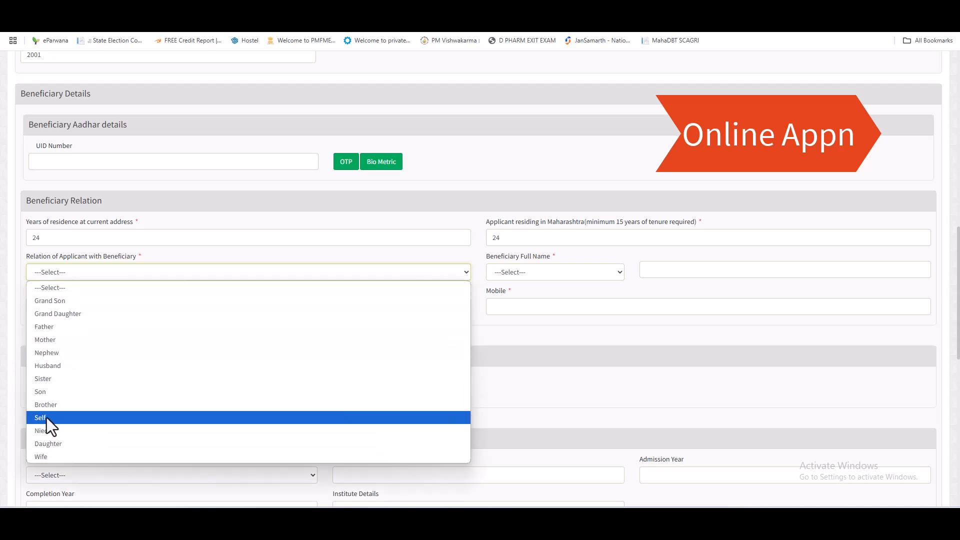
click(83, 418)
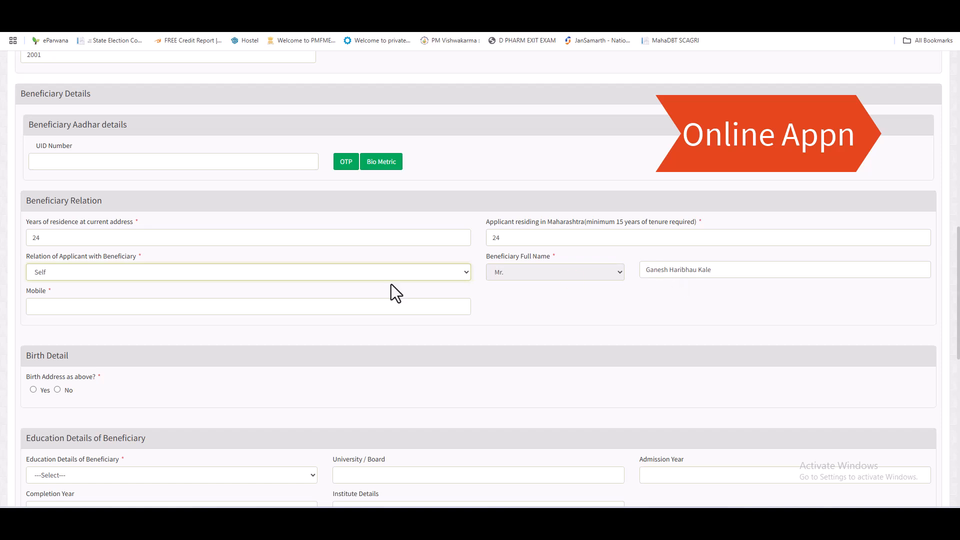
click(58, 302)
text(88)
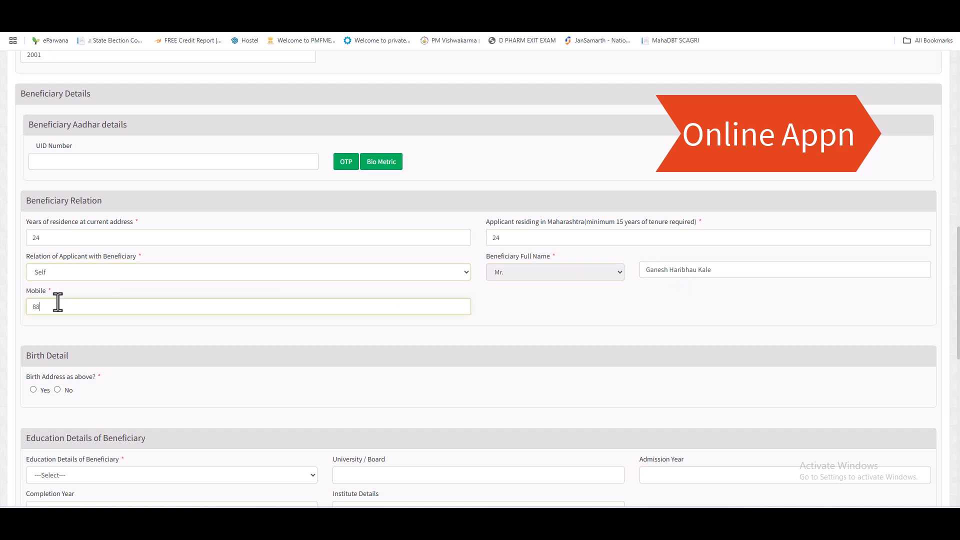
text(88888888)
scroll(94, 219, down, 3)
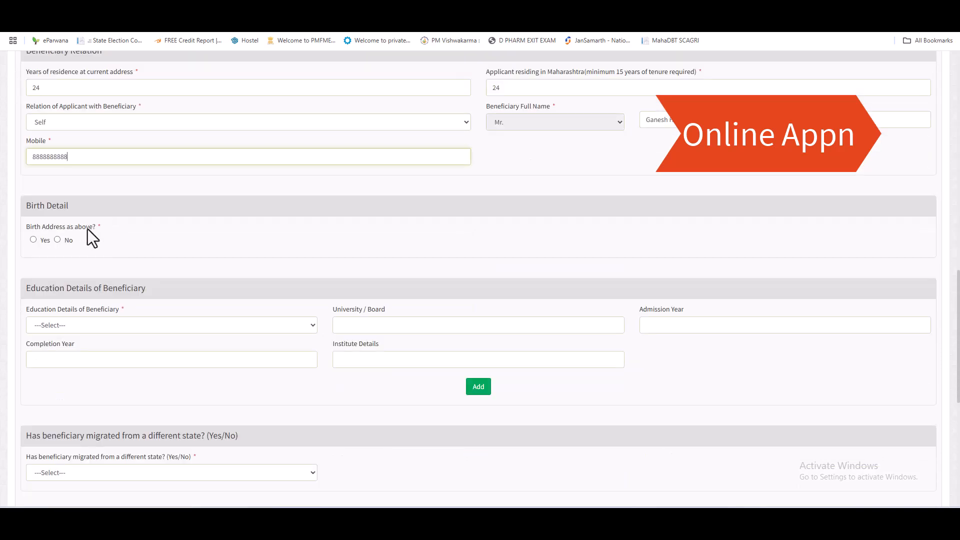
scroll(137, 266, up, 9)
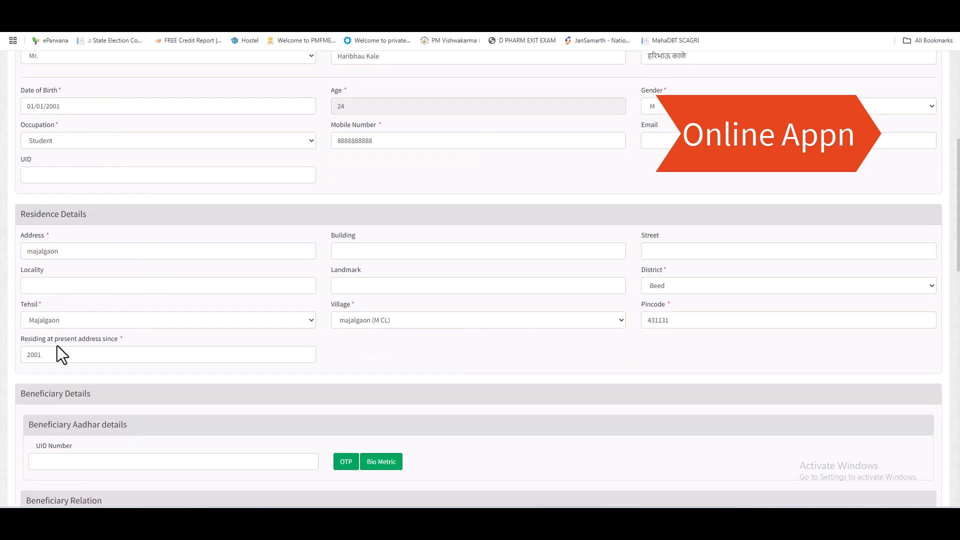
scroll(275, 310, down, 6)
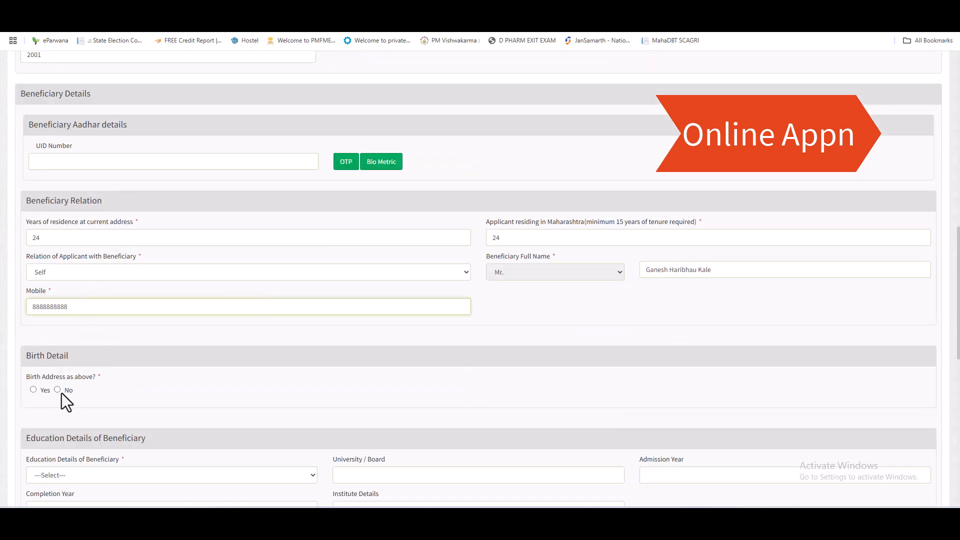
Step: Mark the birth address as same as above, choose education level HSC, and enter board 'state board'
click(33, 390)
scroll(139, 379, down, 3)
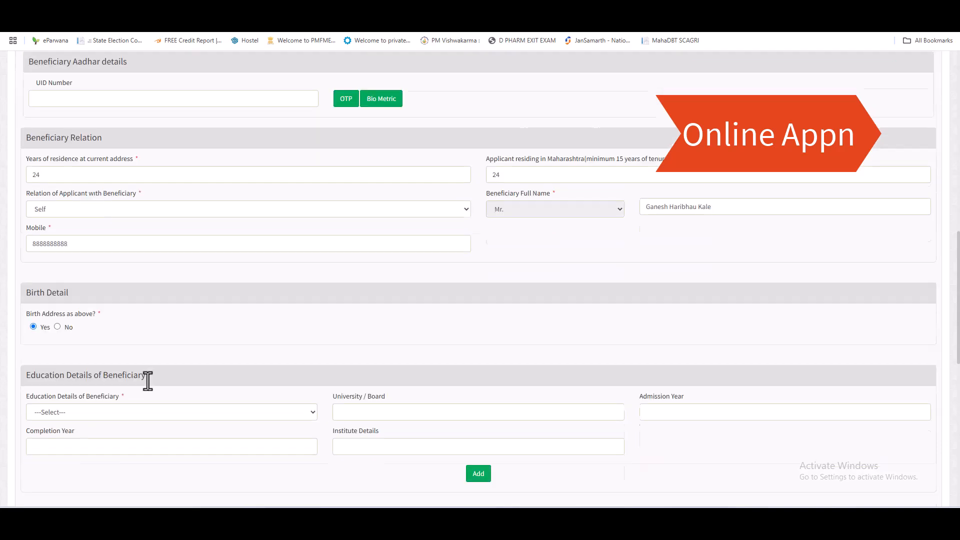
click(108, 326)
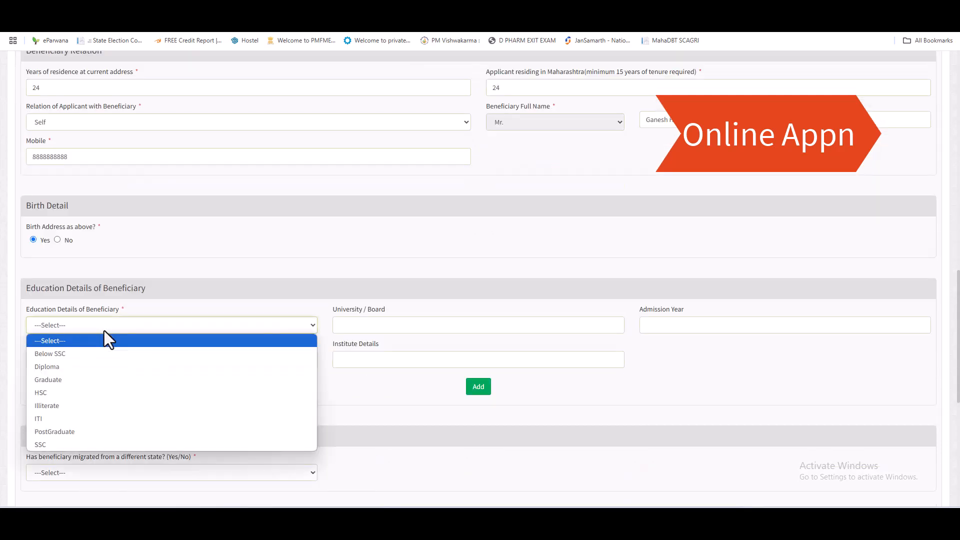
click(52, 397)
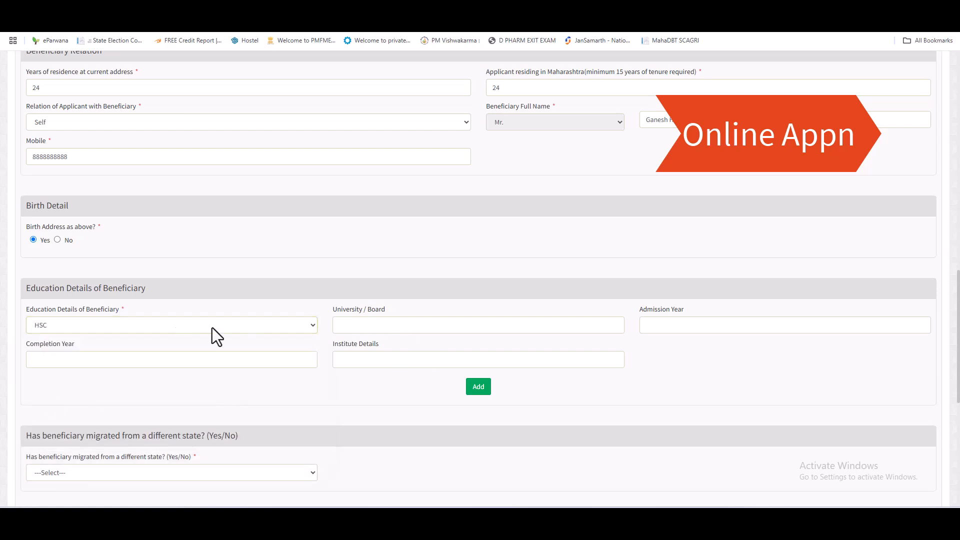
click(419, 325)
text(state)
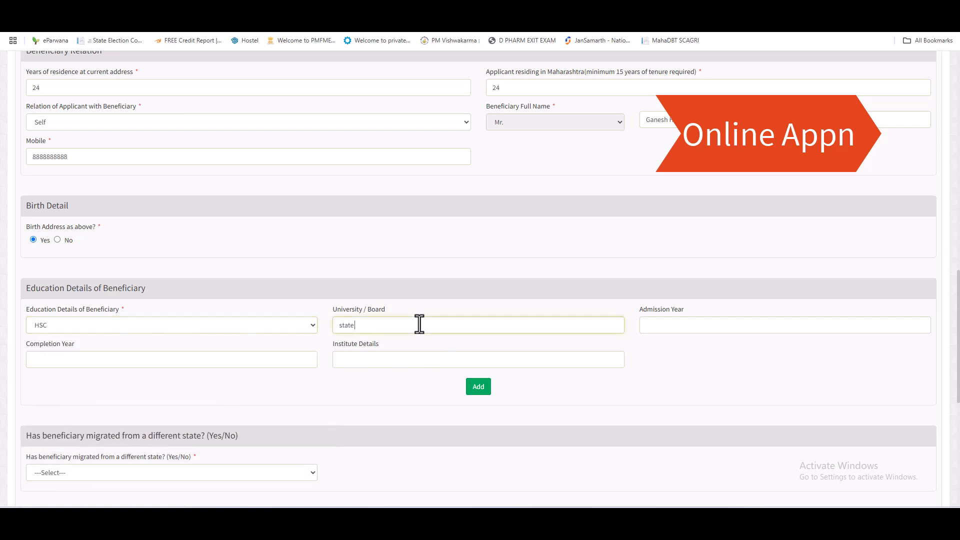
text( board)
key(Tab)
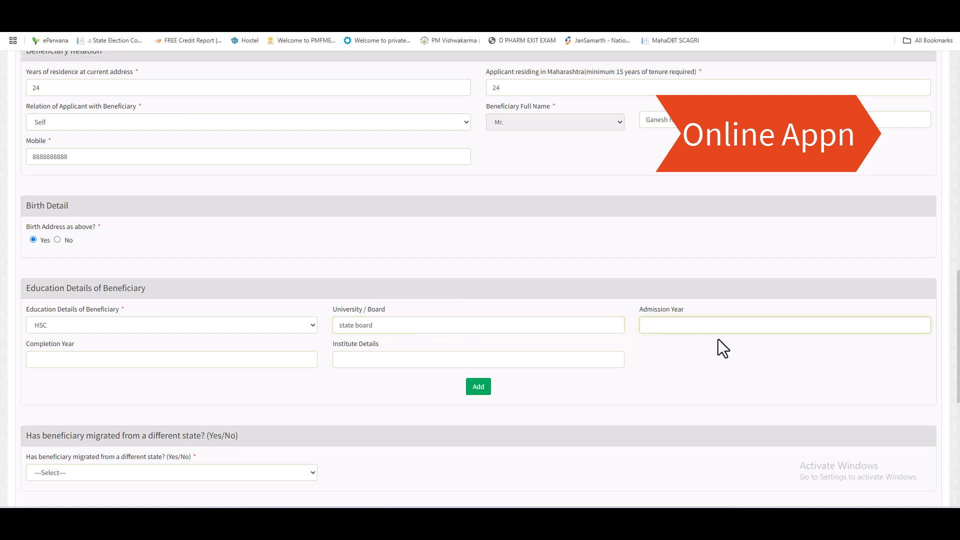
Step: Enter years 2023–2024 and institute 'shri siddheshwar vidyalaya majalgaon', then add the education row
text(2023)
key(Tab)
text(2024)
key(Tab)
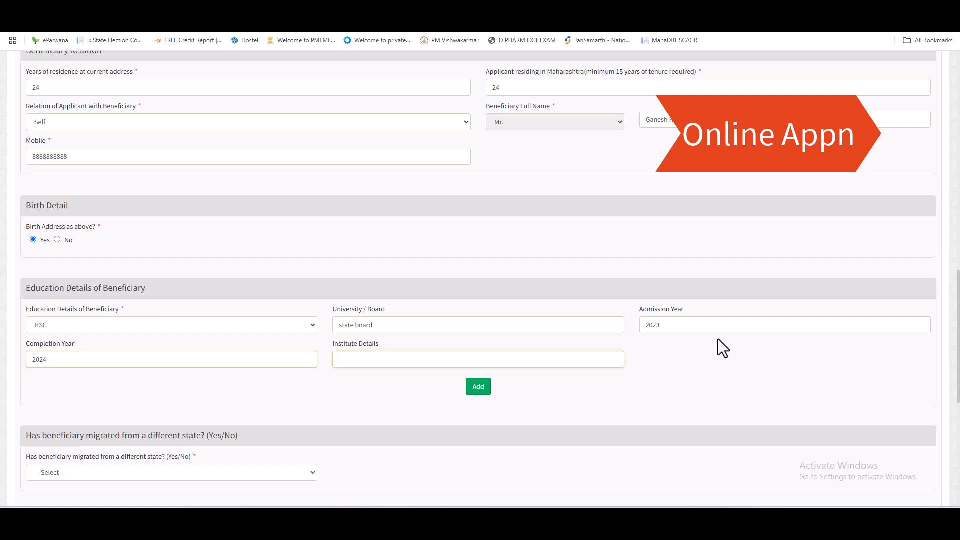
text(shri siddheshwar majalgaon)
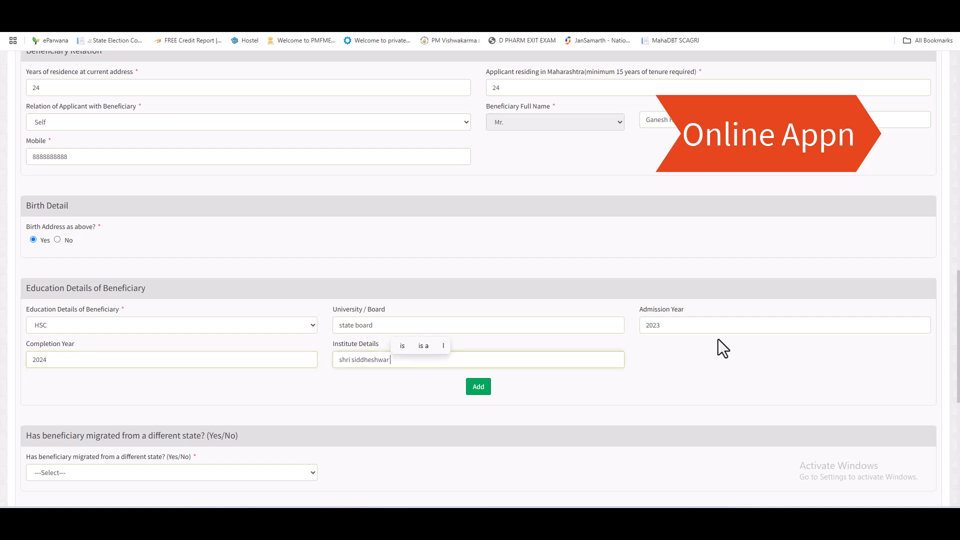
key(BackSpace)
key(BackSpace)
key(BackSpace)
key(BackSpace)
key(BackSpace)
key(BackSpace)
key(BackSpace)
key(BackSpace)
key(BackSpace)
text(vidyalaya majalgaon)
click(718, 339)
click(481, 388)
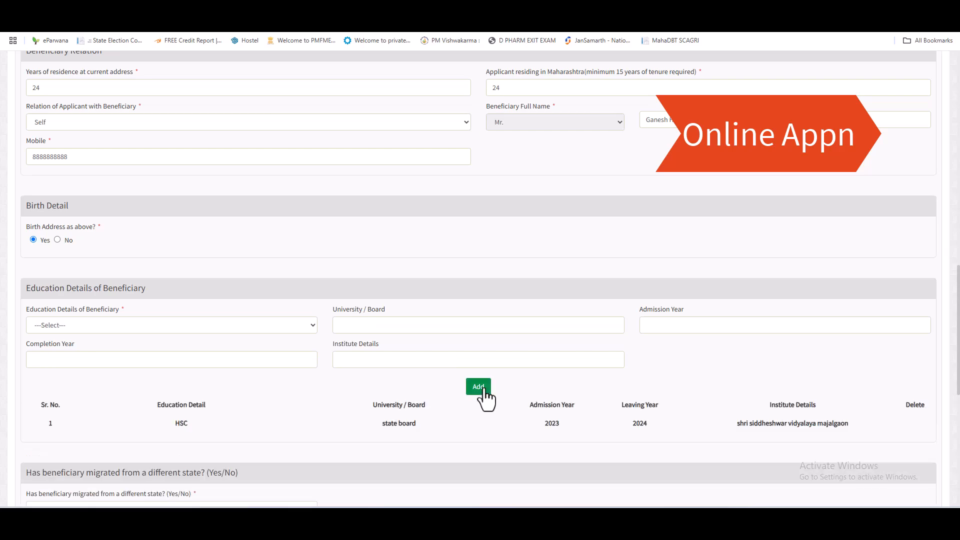
scroll(455, 343, down, 6)
Step: Answer No to both migration questions, enter reason 'education', and tick I accept on the declaration
click(101, 211)
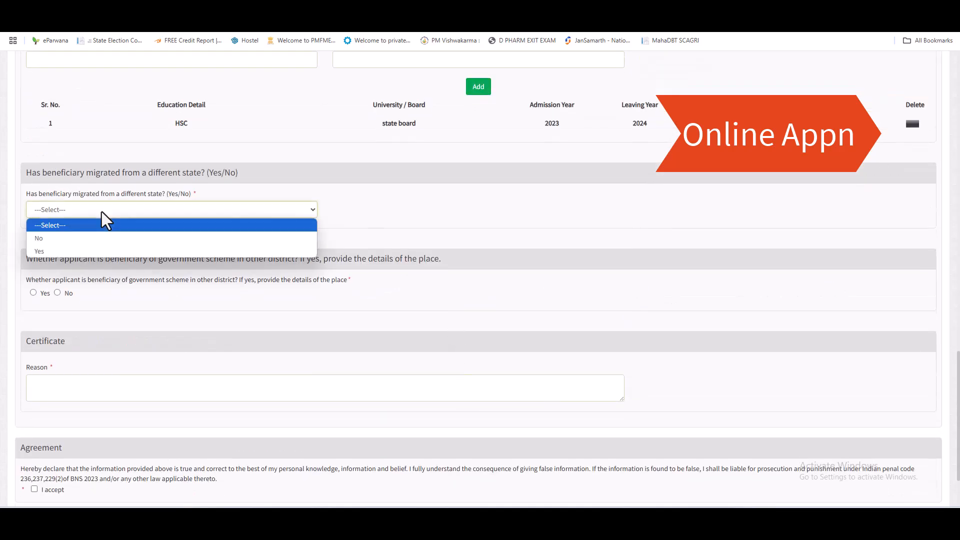
click(49, 237)
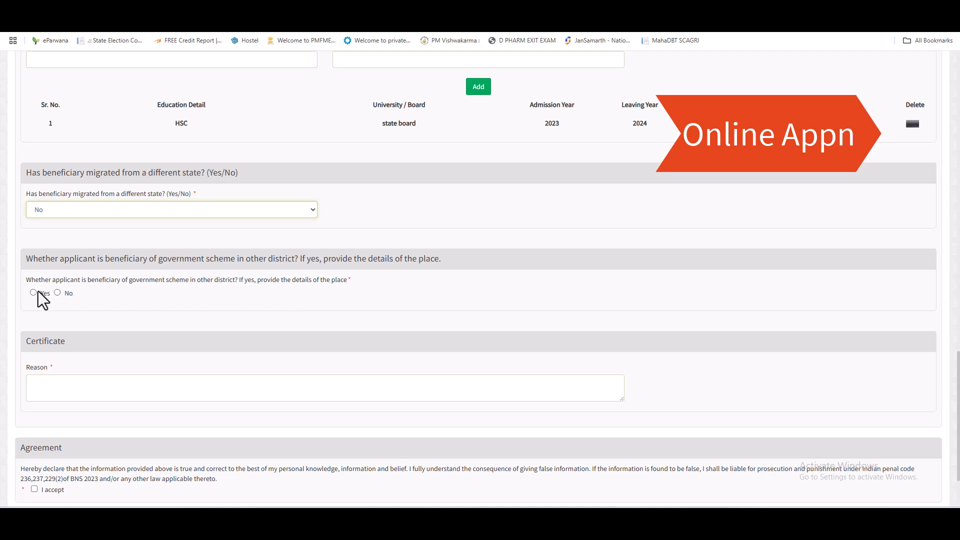
click(57, 293)
click(64, 386)
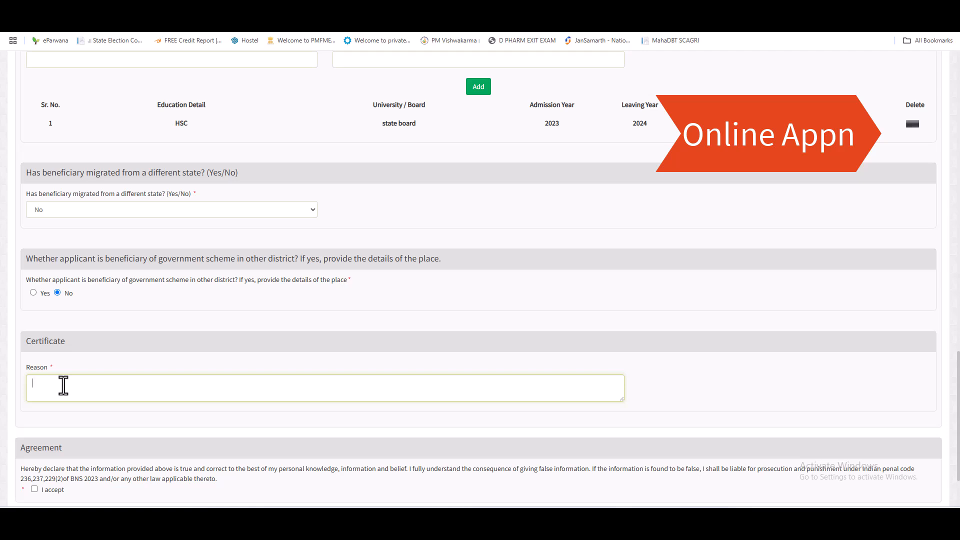
text(education)
click(215, 325)
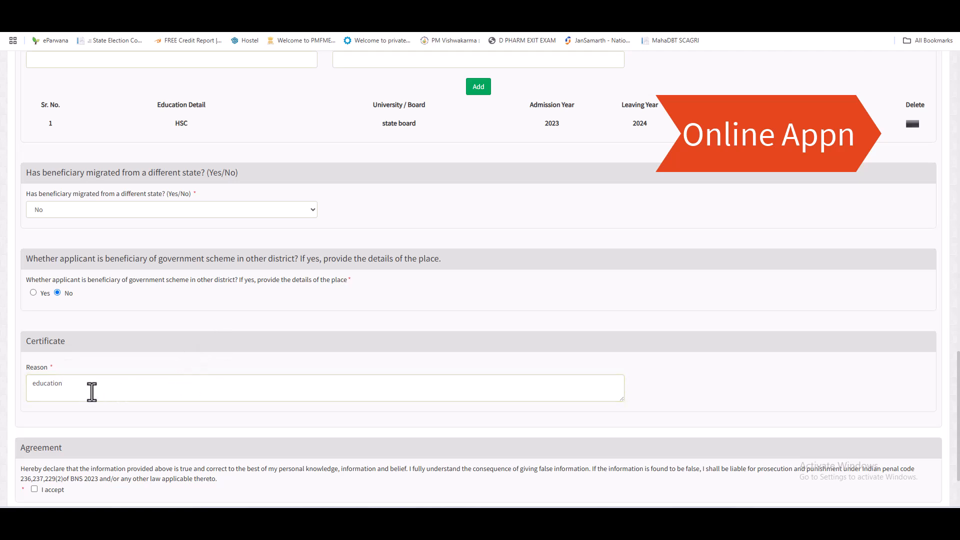
click(34, 489)
scroll(169, 400, down, 3)
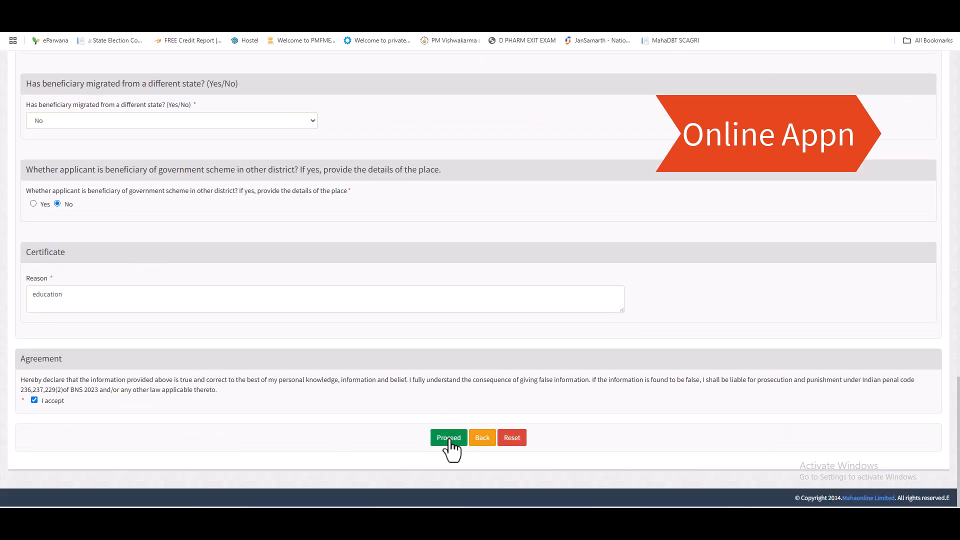
click(449, 439)
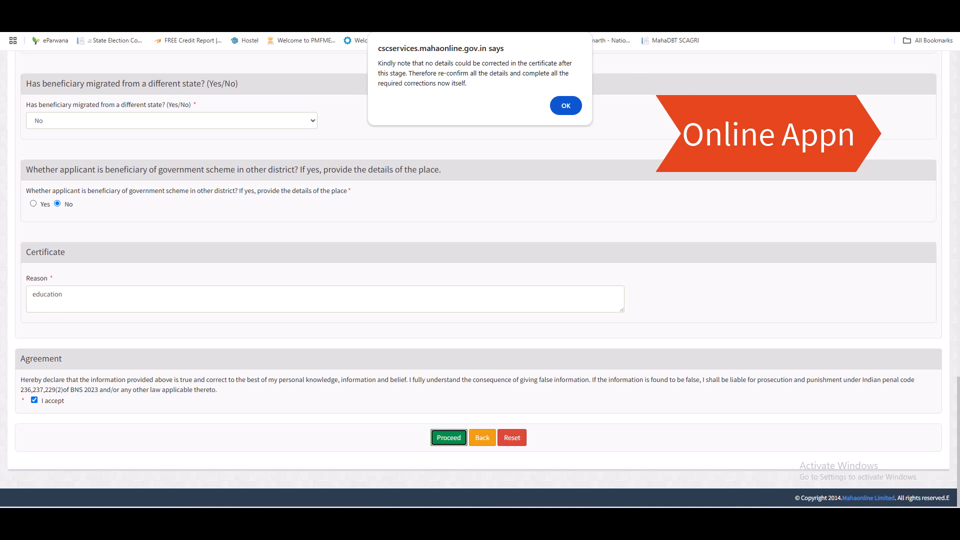
click(566, 106)
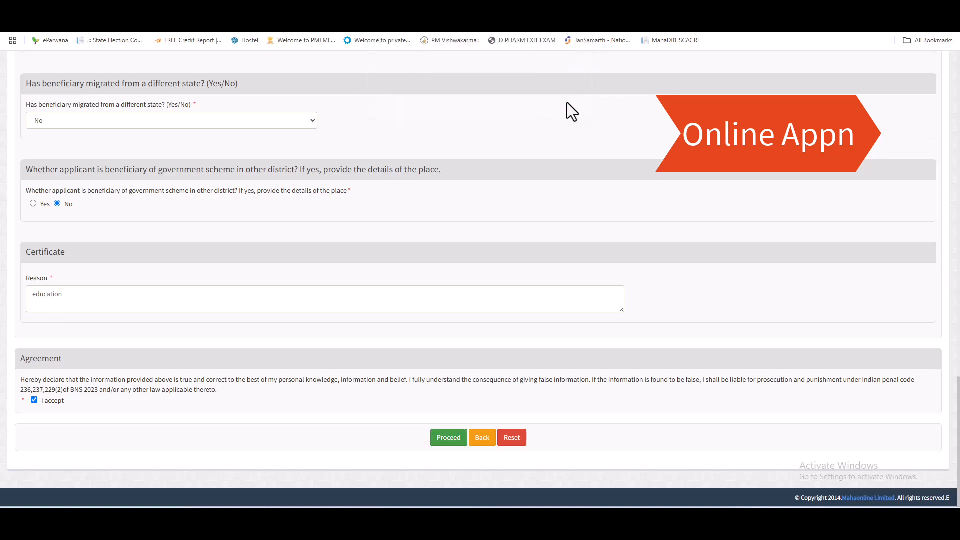
scroll(715, 325, up, 20)
scroll(318, 301, down, 20)
Step: Submit the application with Proceed, then go to the document upload form from the success page
click(447, 440)
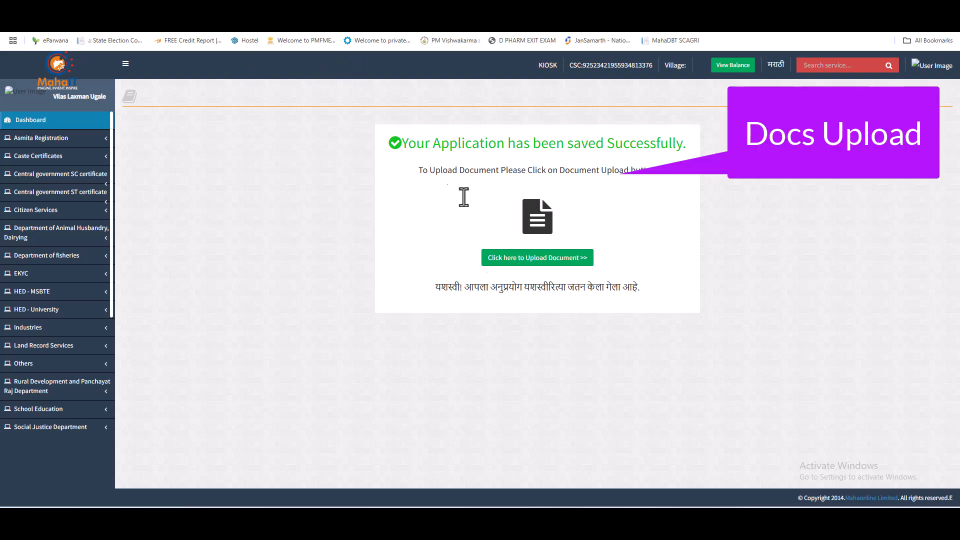
click(579, 259)
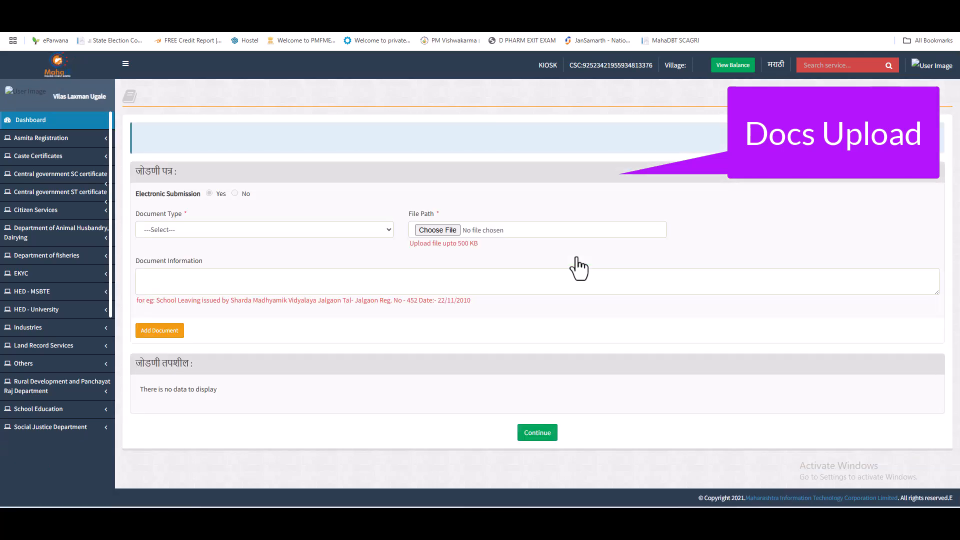
Step: Attach doc.jpg from the Desktop as the UID document
click(305, 230)
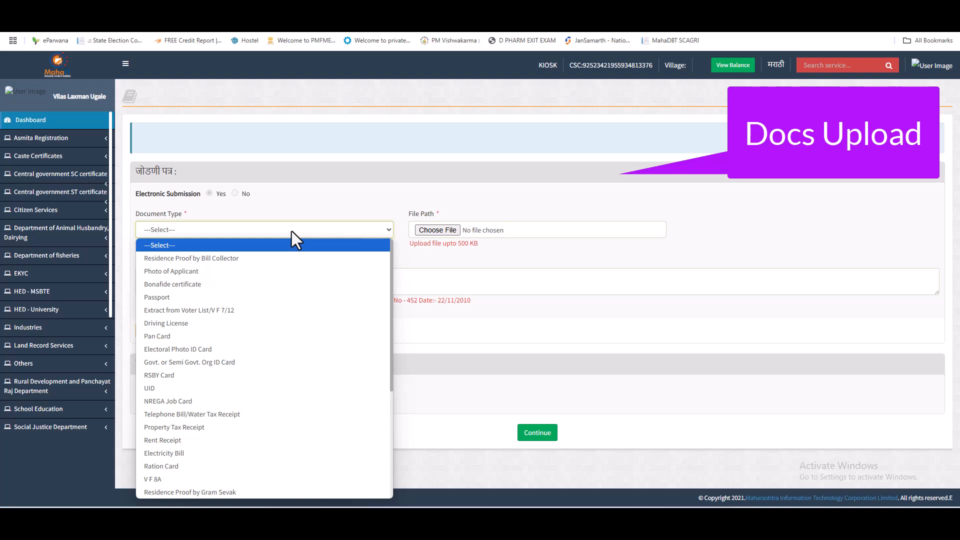
key(alt+Tab)
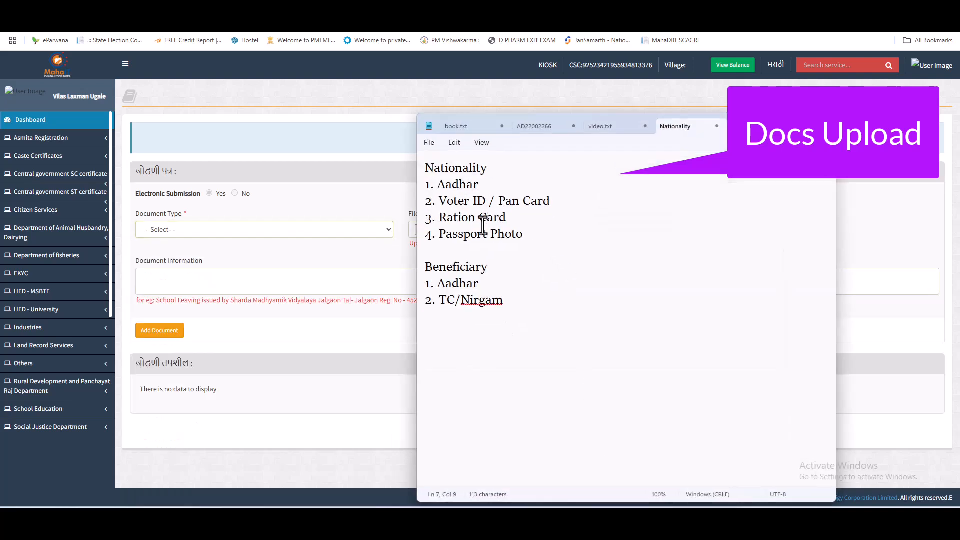
key(alt+Tab)
click(268, 235)
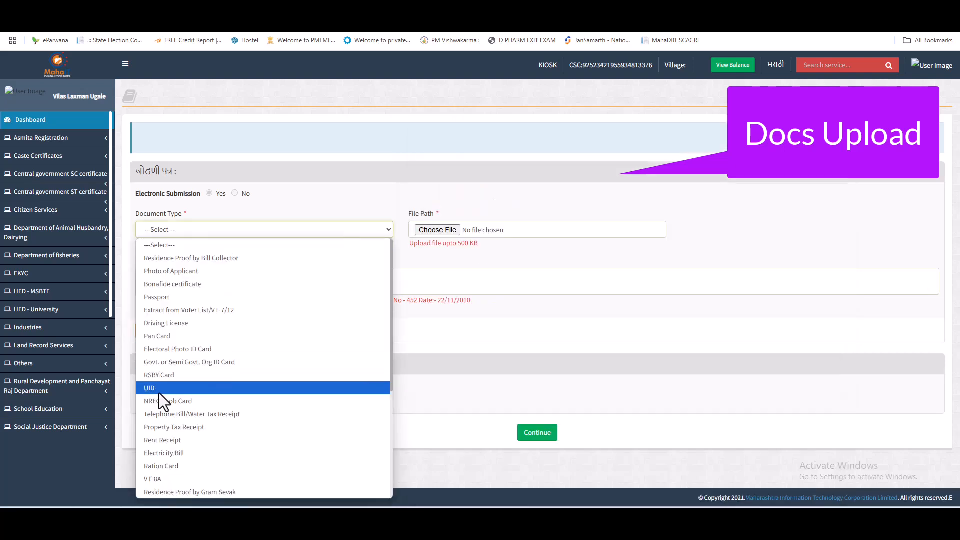
click(194, 387)
click(464, 225)
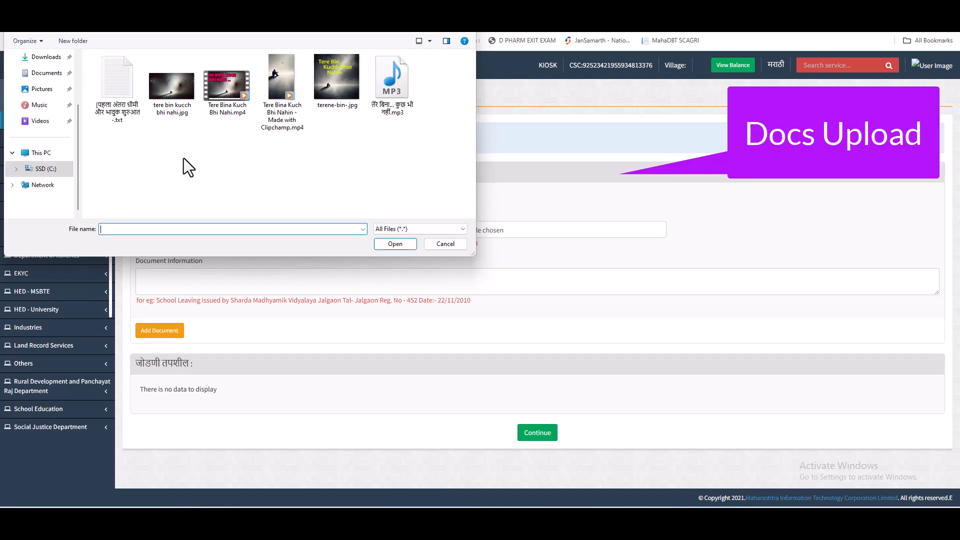
scroll(46, 90, up, 3)
click(43, 107)
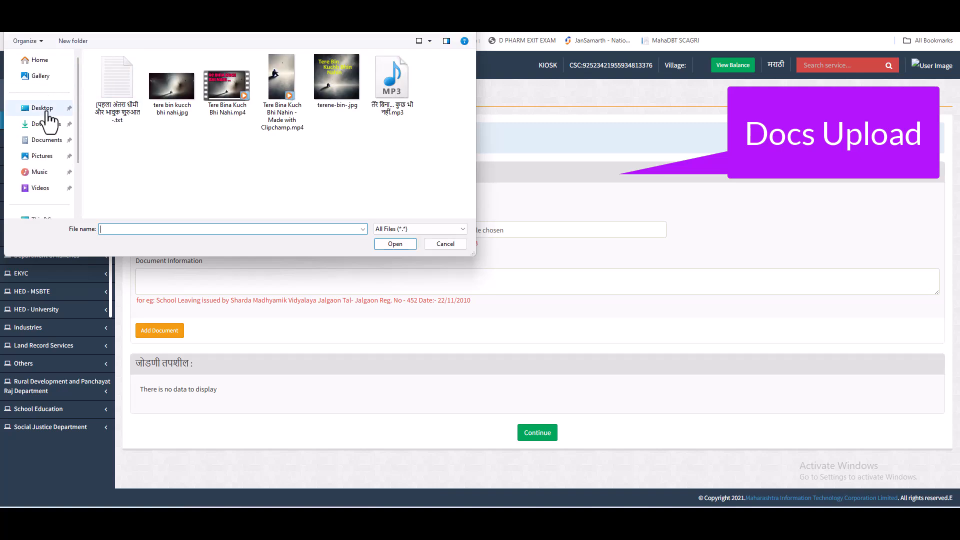
double_click(245, 110)
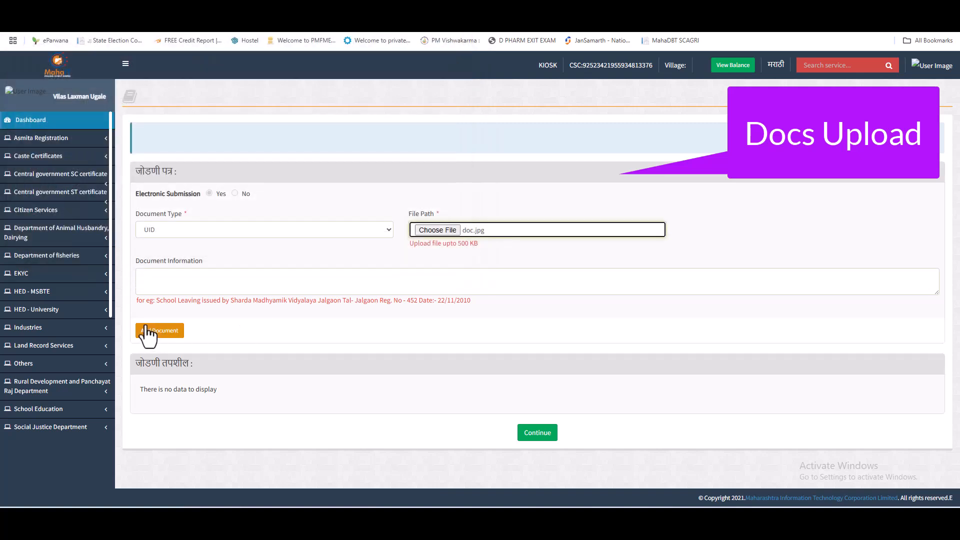
click(162, 331)
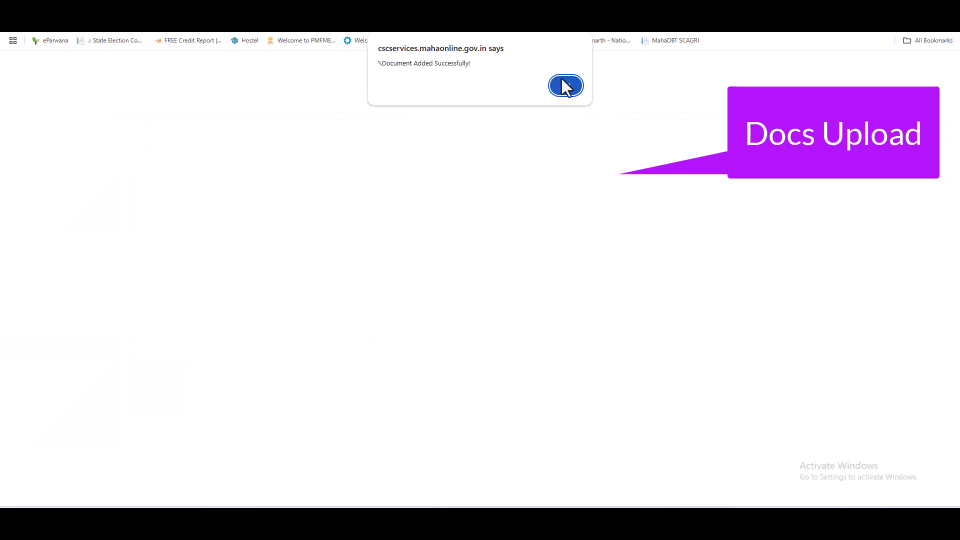
click(565, 86)
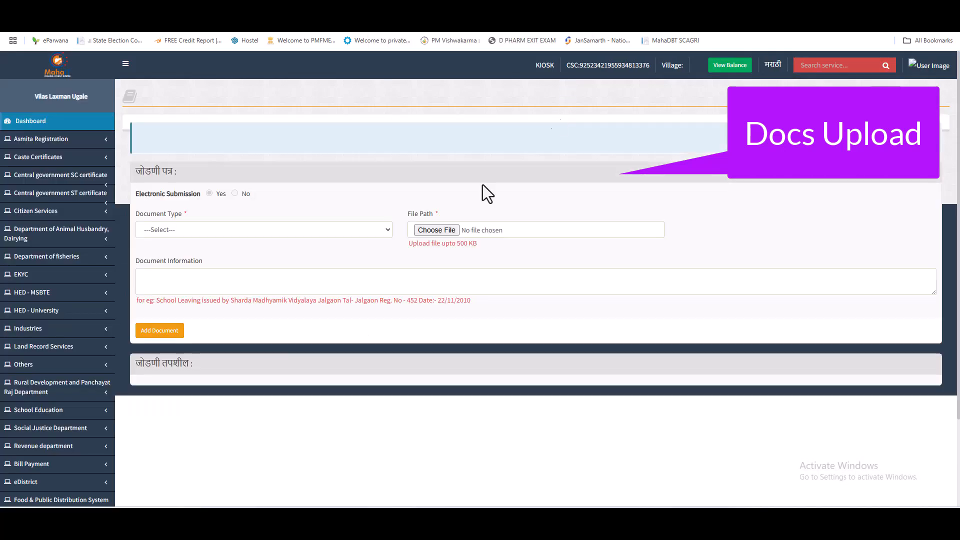
Step: Select Electoral Photo ID Card as the document type and choose doc.jpg for it
click(248, 232)
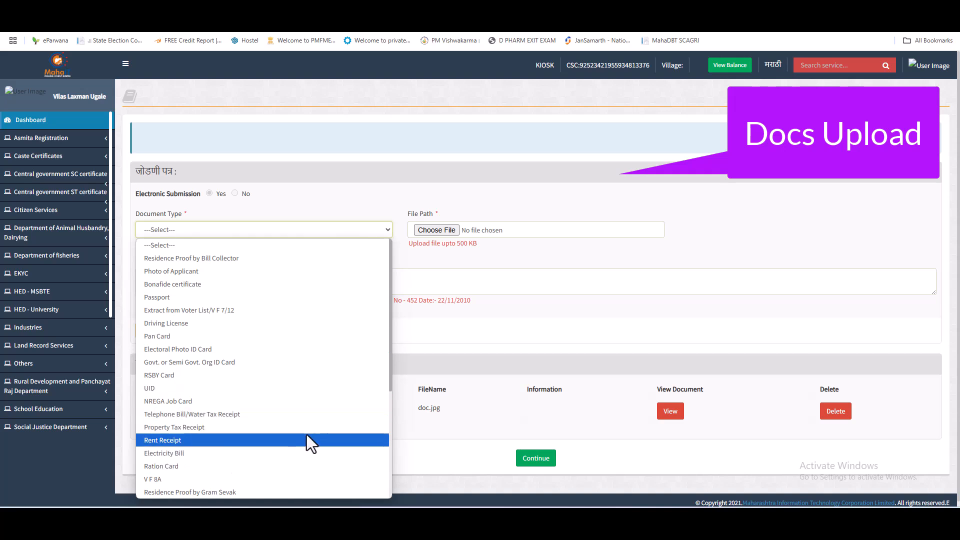
key(v)
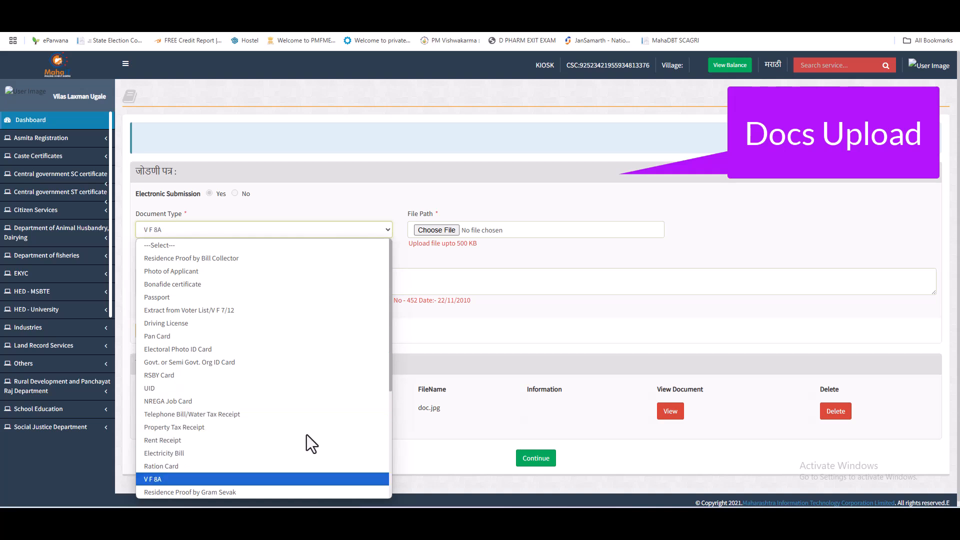
text(el)
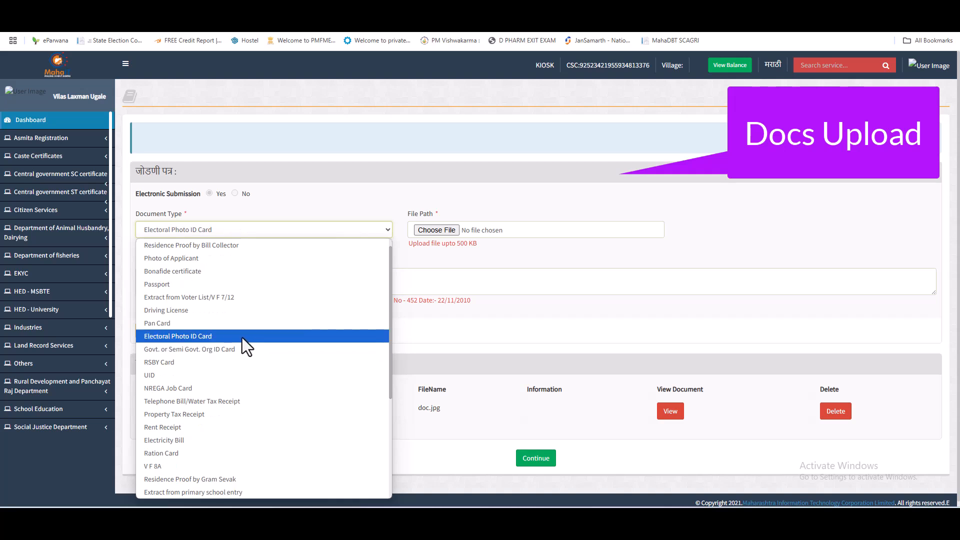
click(209, 335)
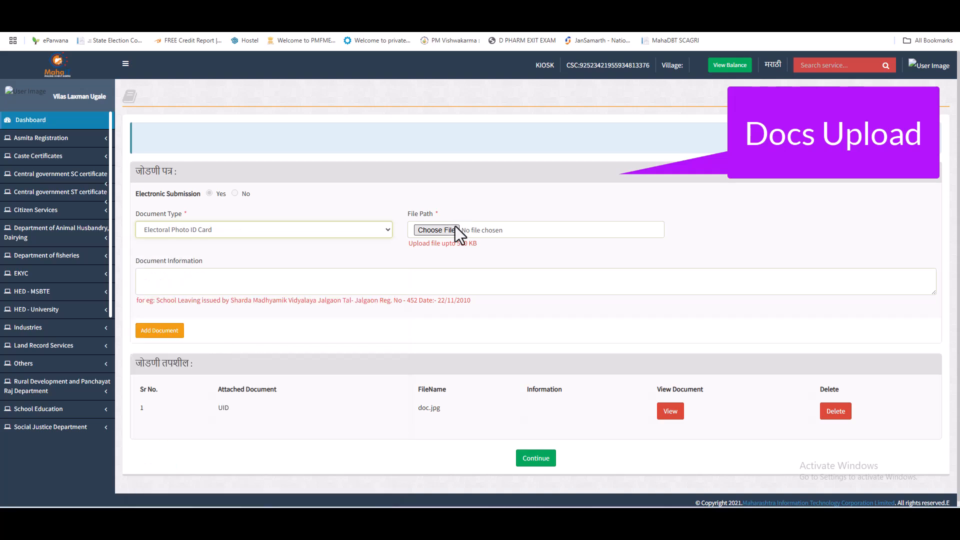
click(494, 226)
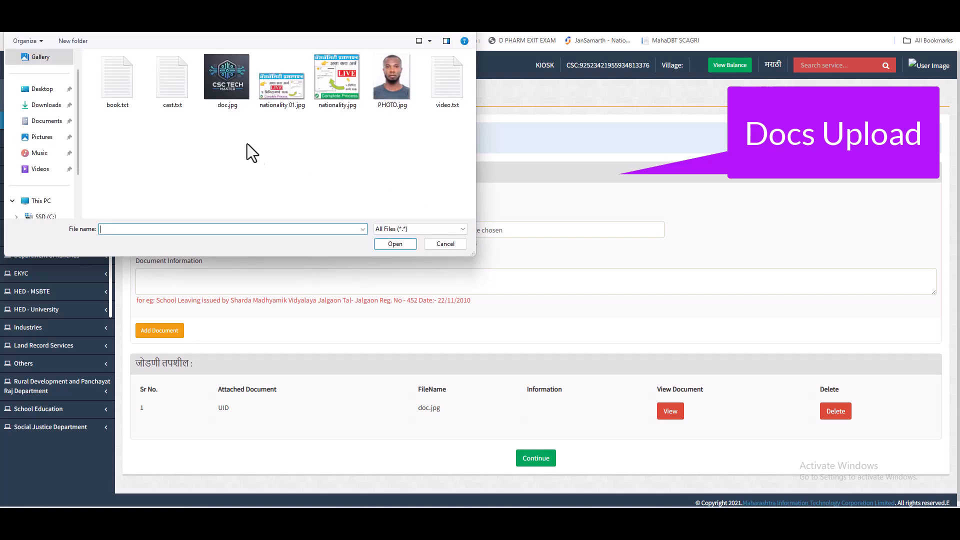
double_click(239, 95)
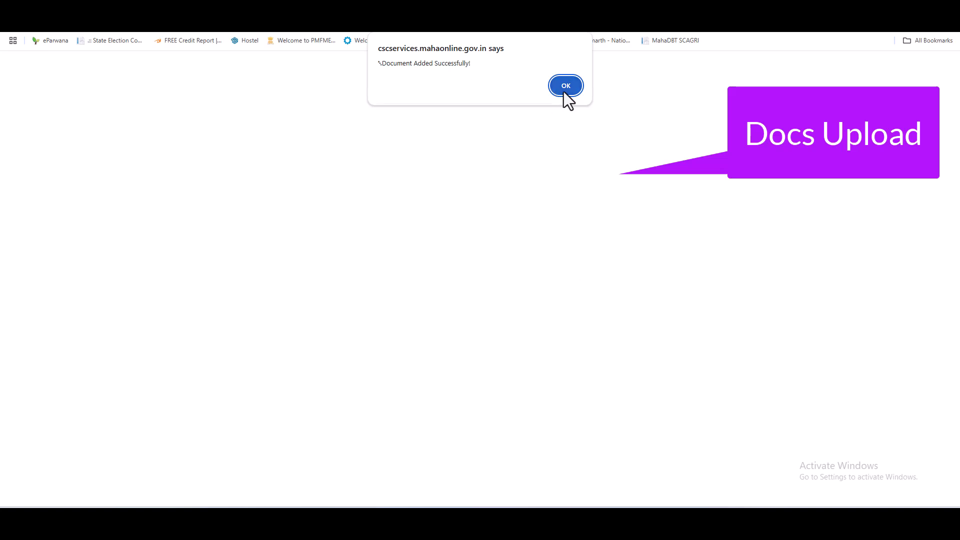
Step: Add the Electoral Photo ID Card, then attach doc.jpg as the Ration Card document
click(564, 90)
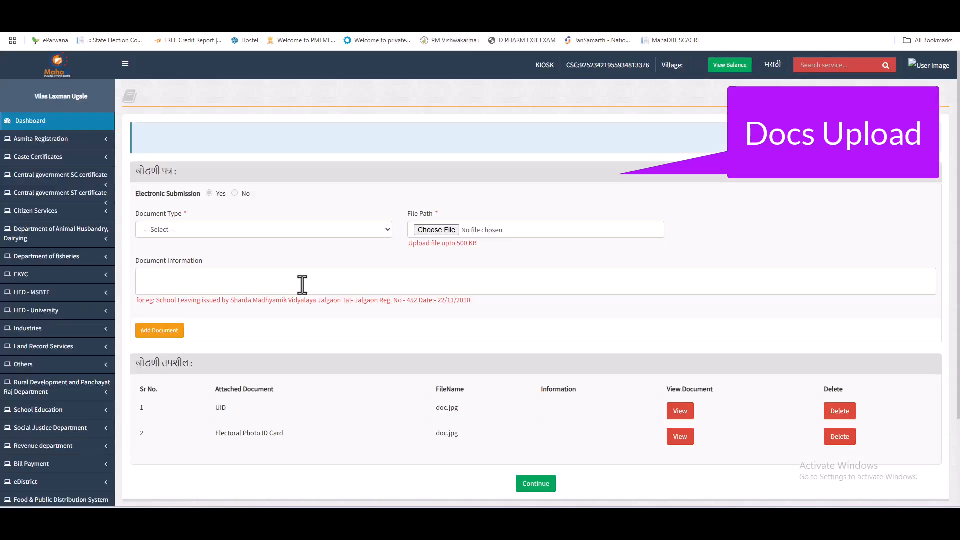
click(257, 225)
key(Down)
key(r)
key(r)
key(r)
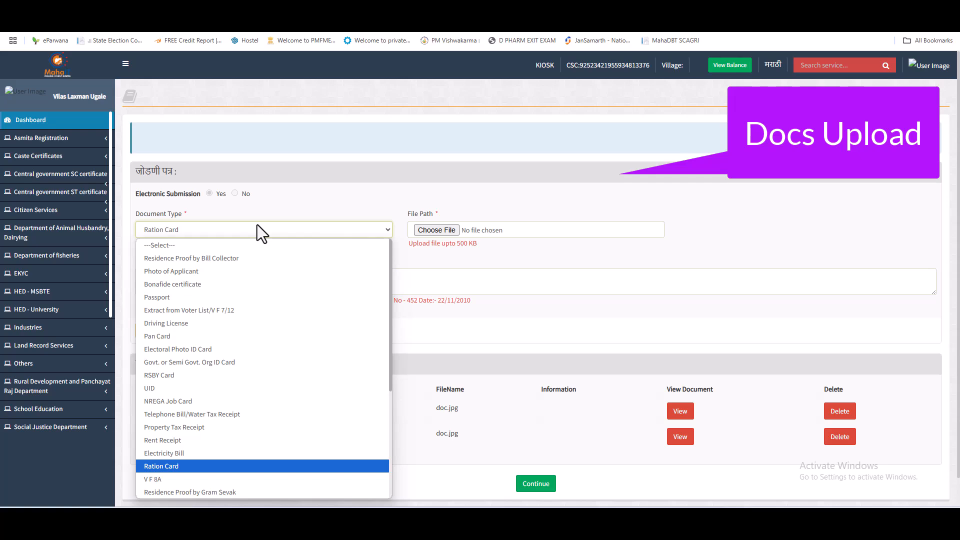
key(Return)
click(433, 230)
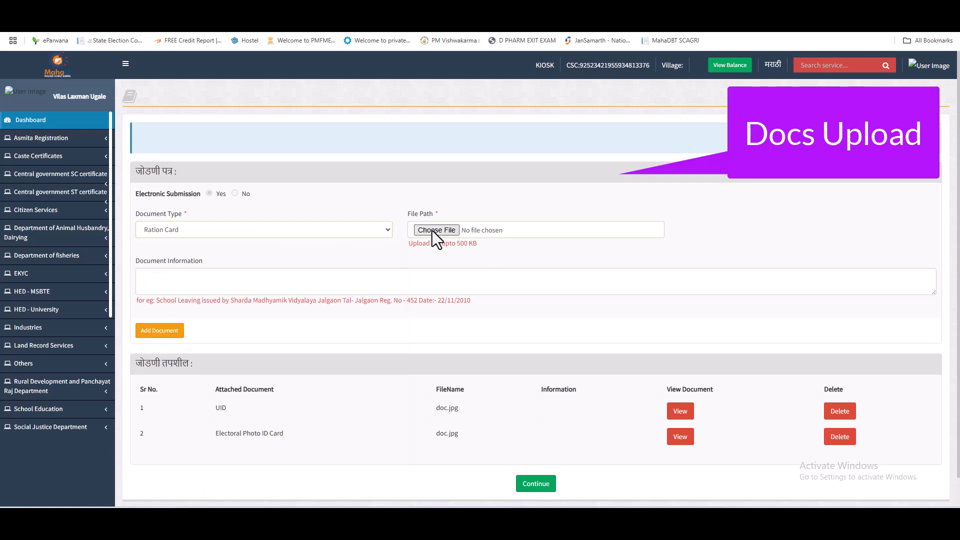
double_click(238, 98)
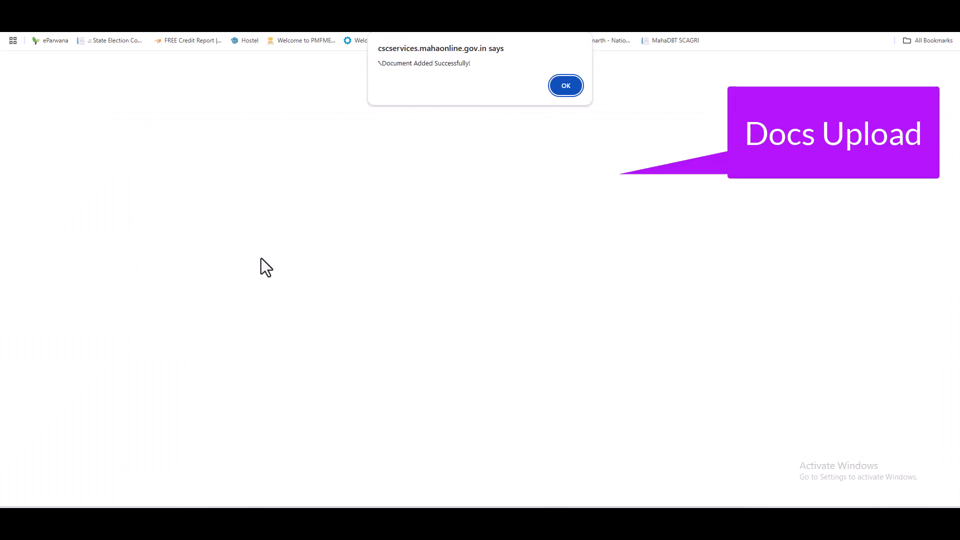
click(574, 89)
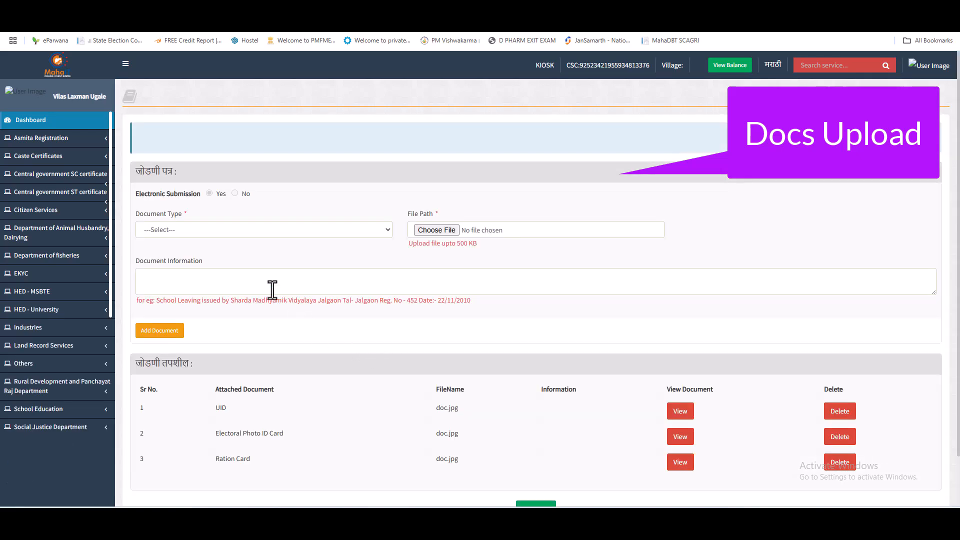
Step: Attach doc.jpg as the School Leaving Certificate, making it the fourth listed document
click(257, 229)
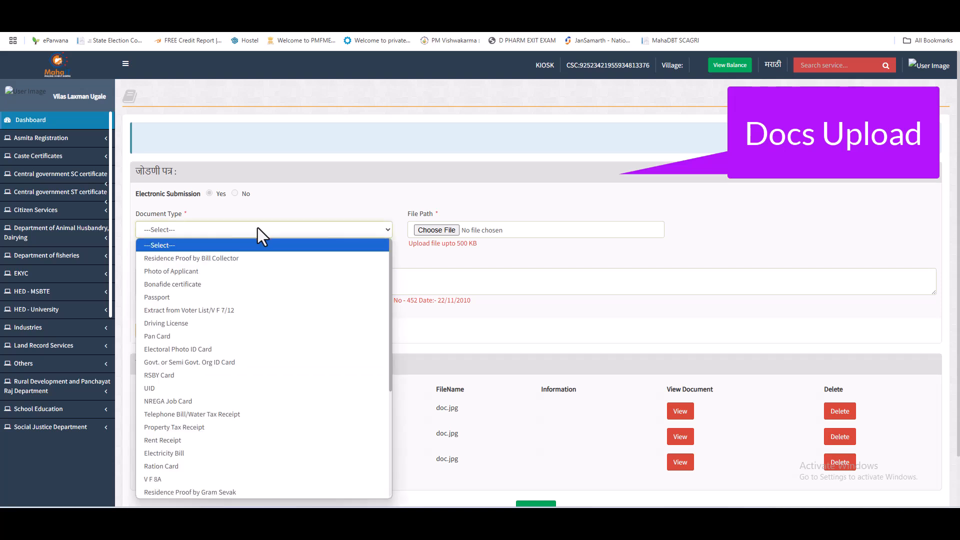
scroll(230, 358, down, 4)
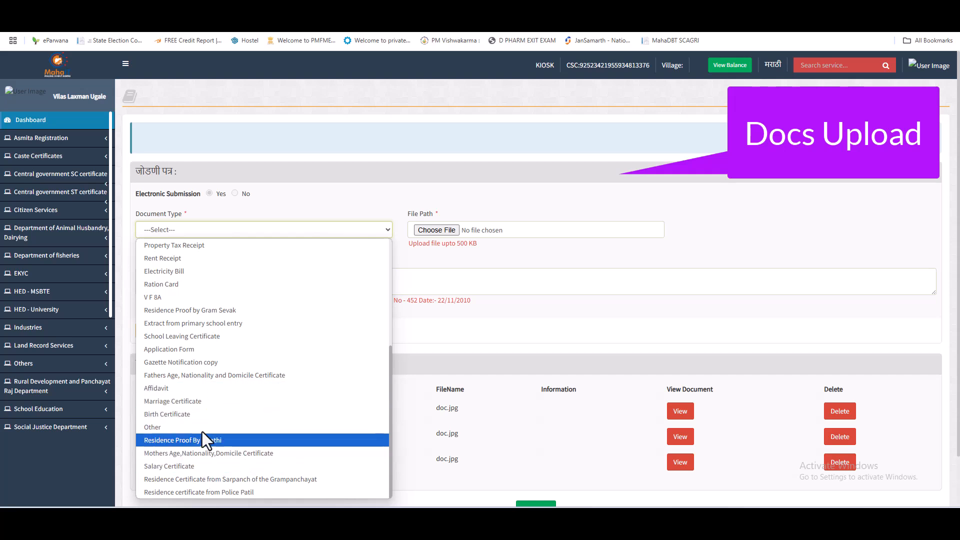
scroll(233, 388, up, 4)
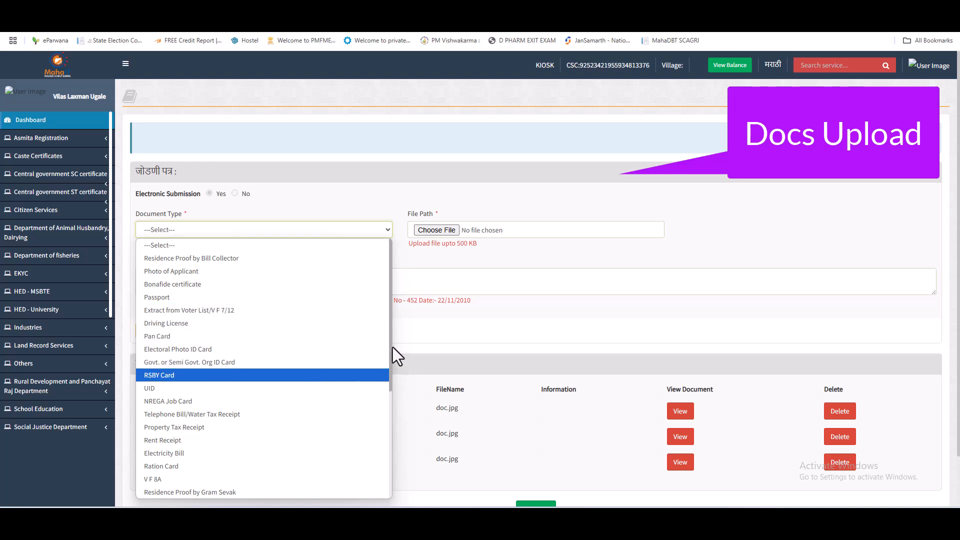
drag(391, 332, 388, 392)
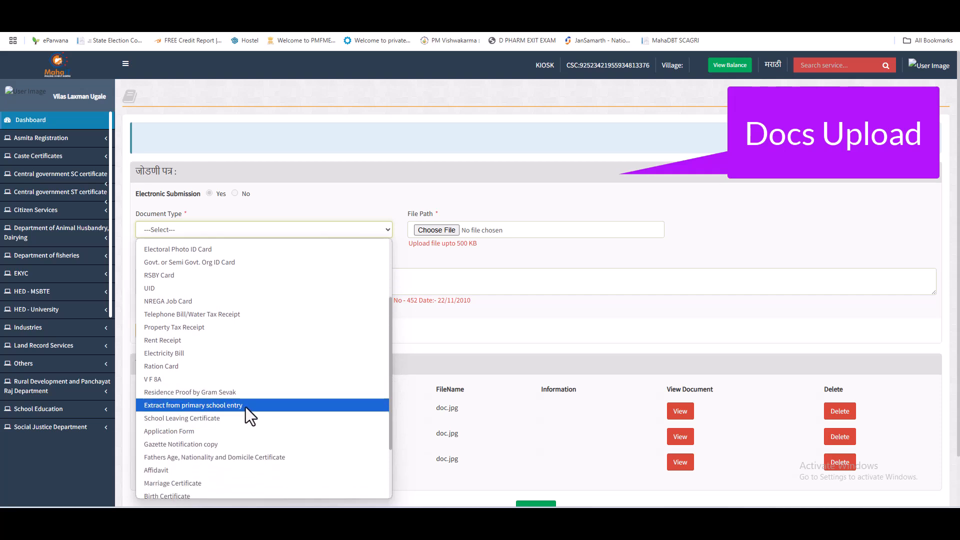
click(200, 422)
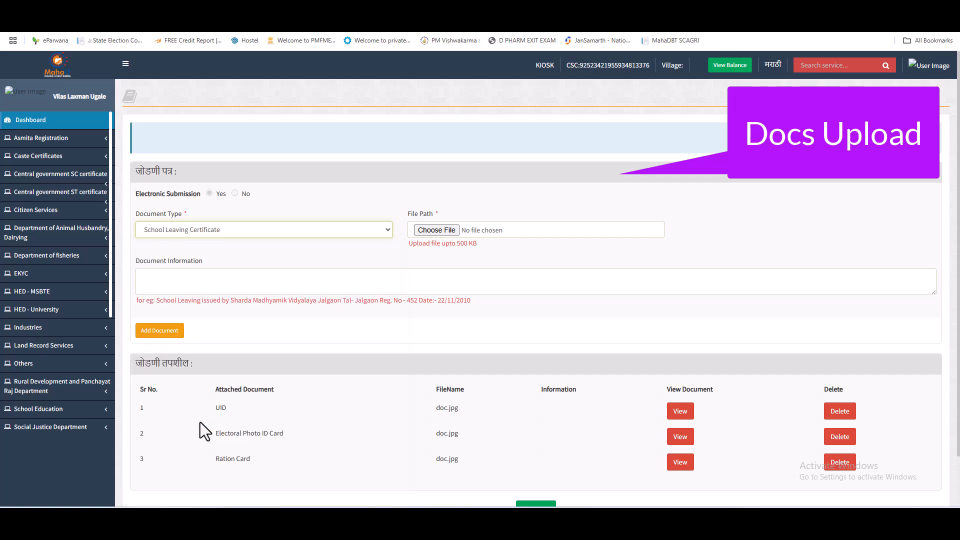
click(433, 230)
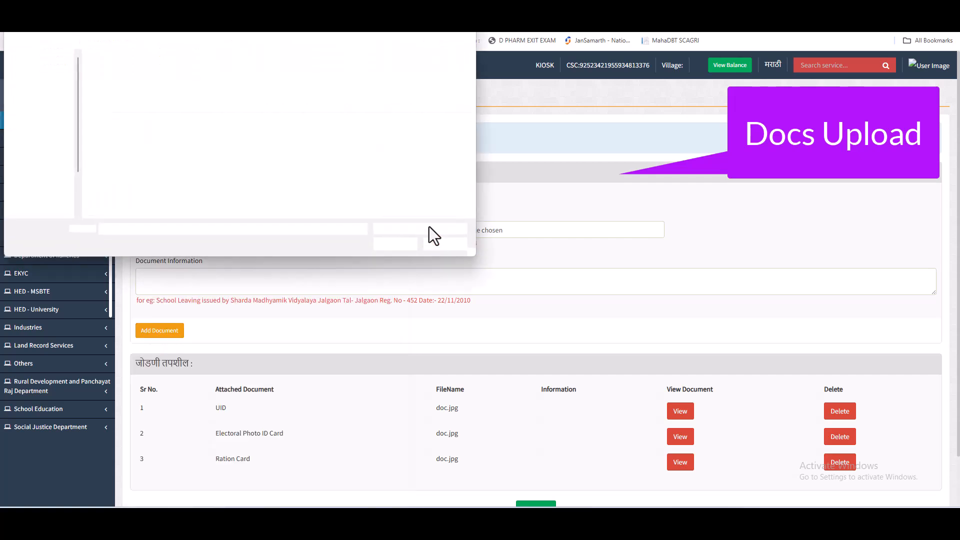
double_click(231, 101)
click(178, 331)
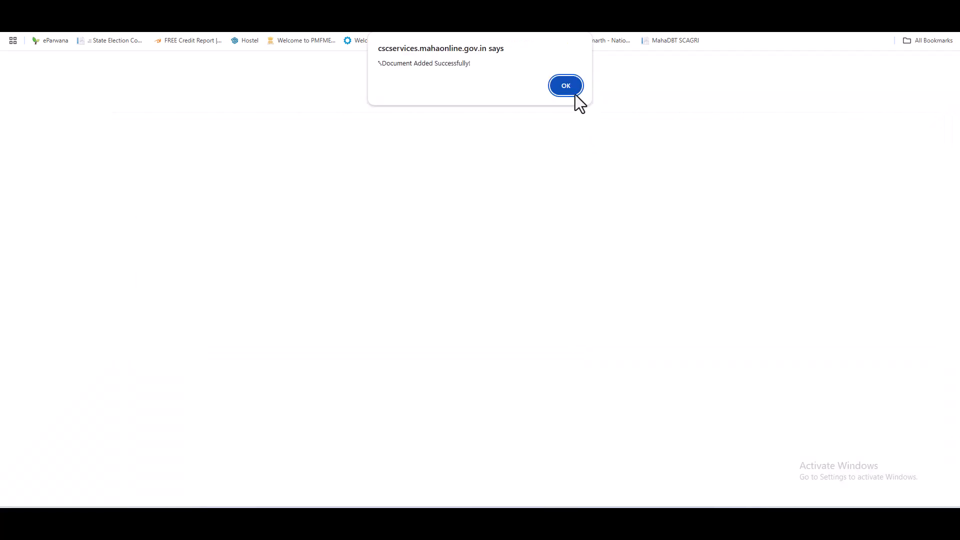
click(564, 87)
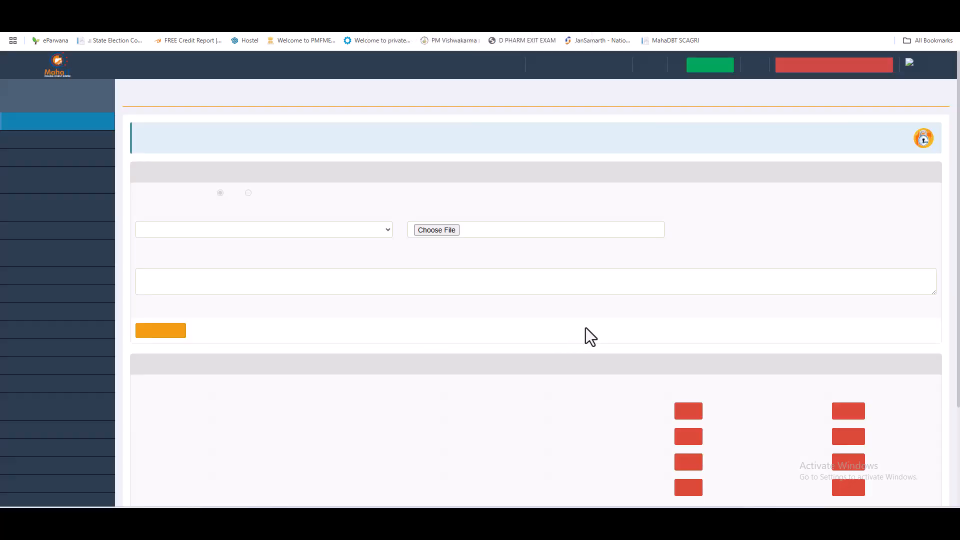
scroll(586, 350, down, 2)
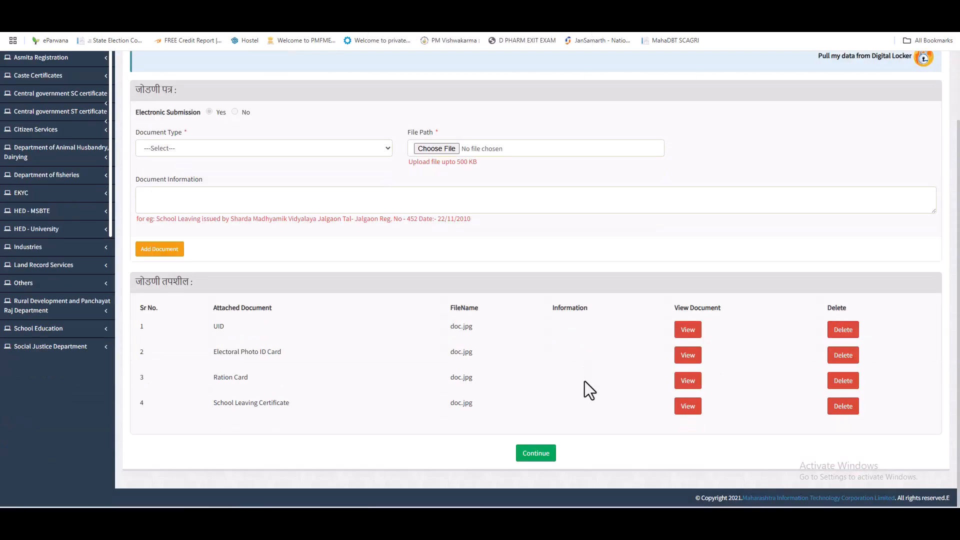
Step: Upload PHOTO.jpg as the applicant's photograph, pass face detection, and proceed to payment
click(536, 455)
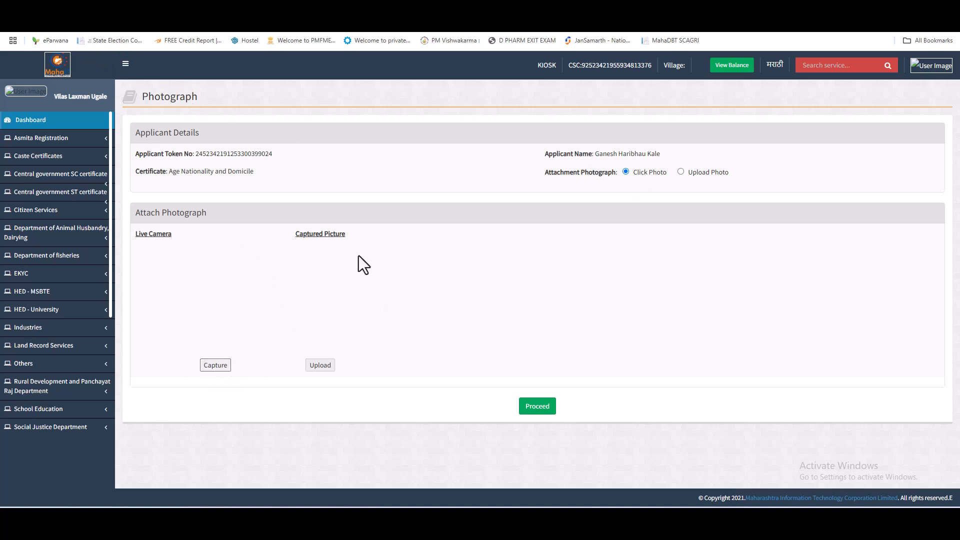
click(681, 171)
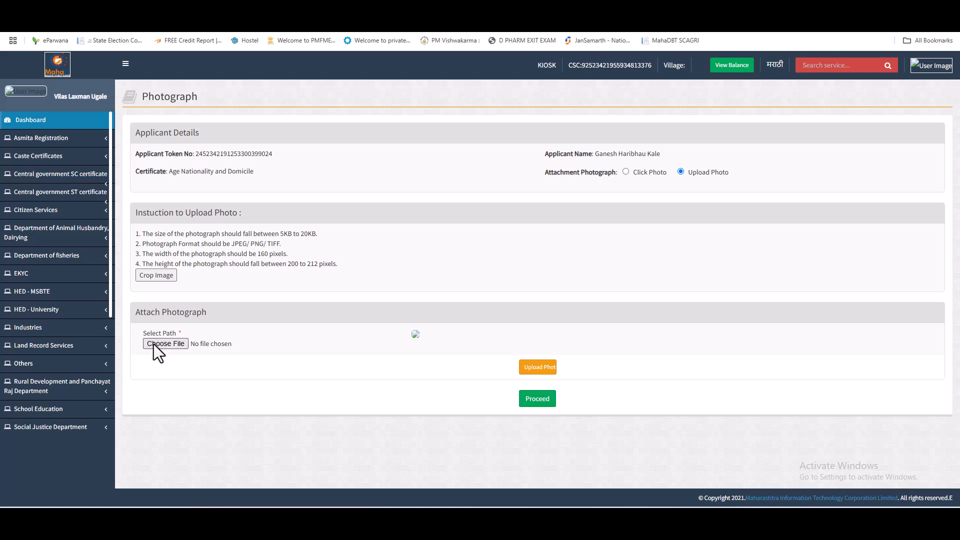
click(154, 344)
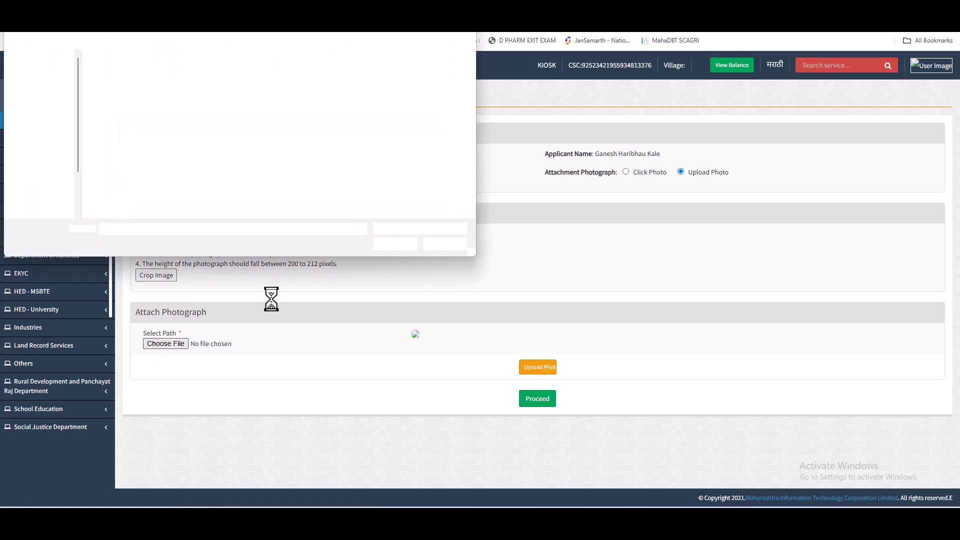
double_click(391, 98)
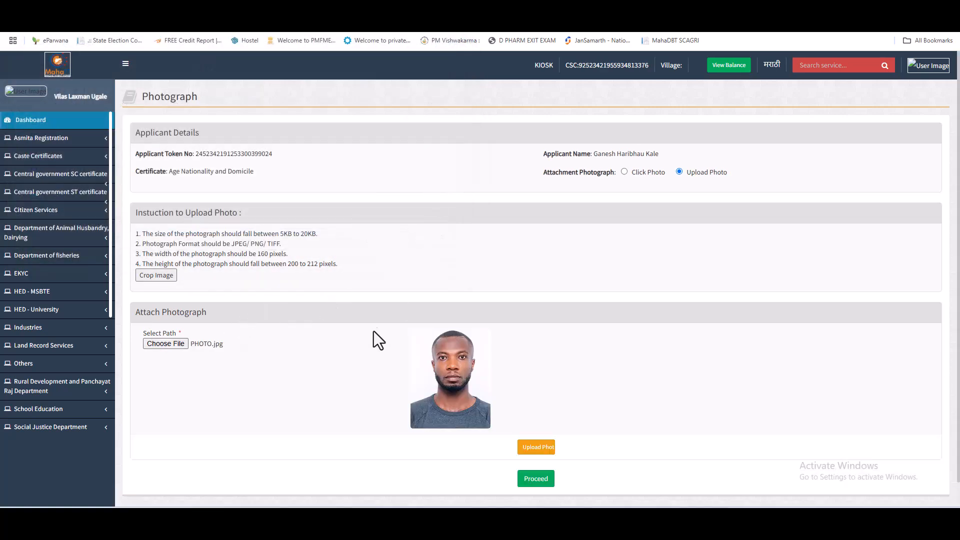
click(536, 447)
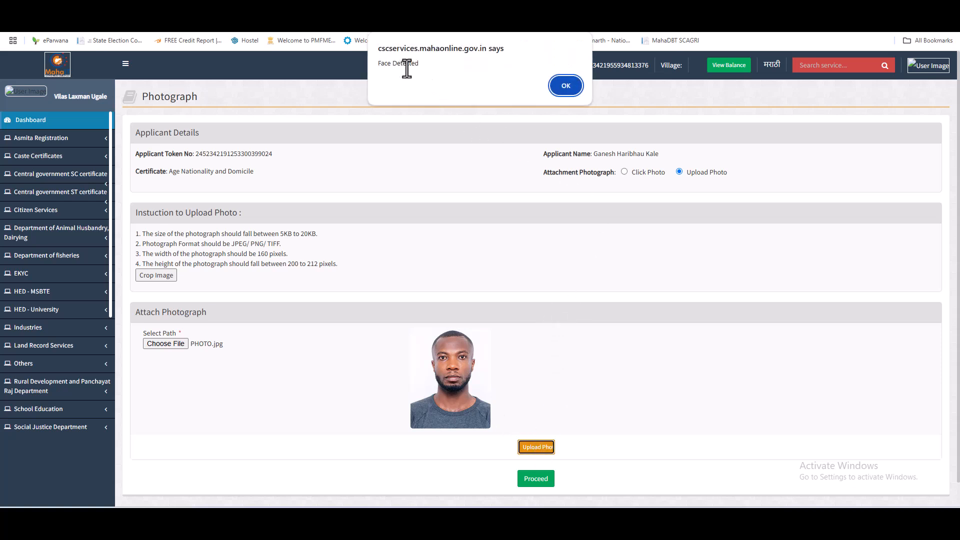
click(569, 85)
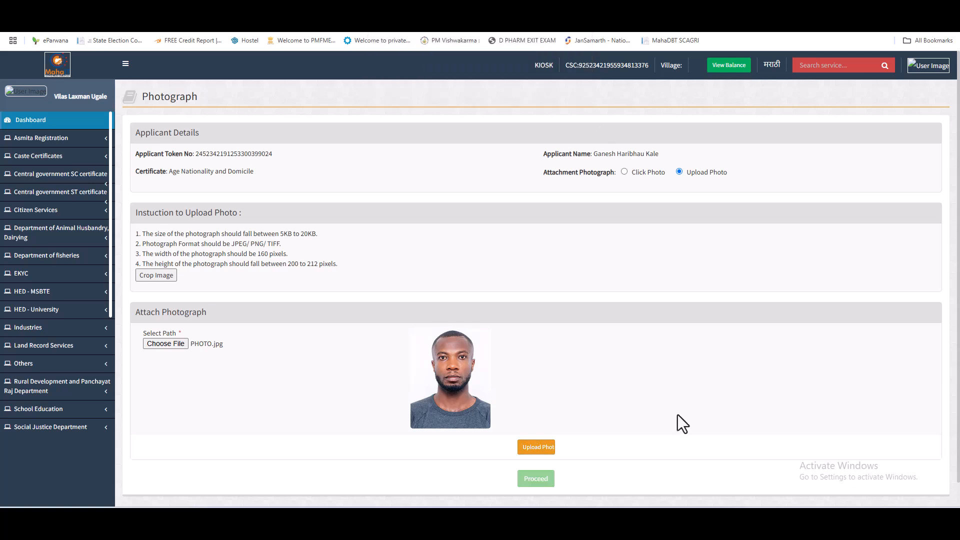
scroll(680, 413, down, 1)
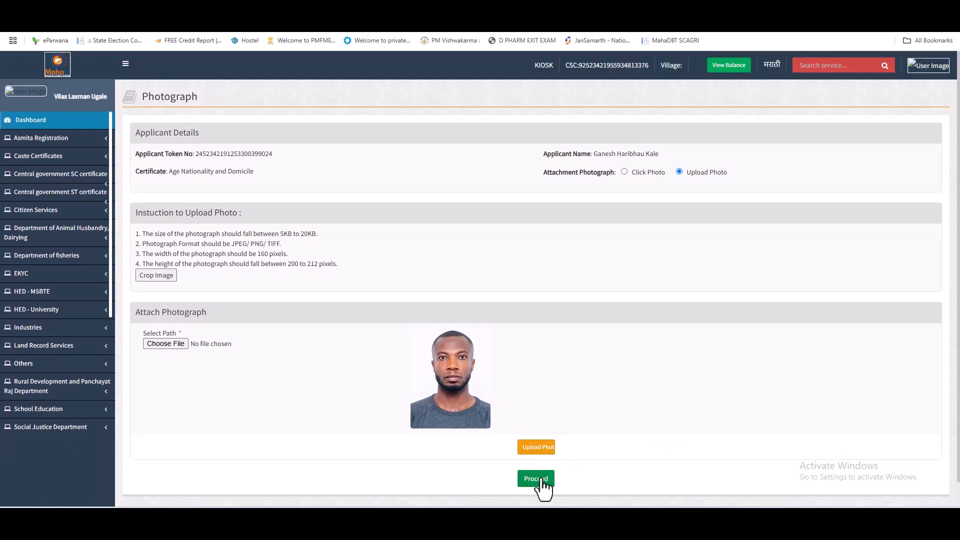
click(541, 479)
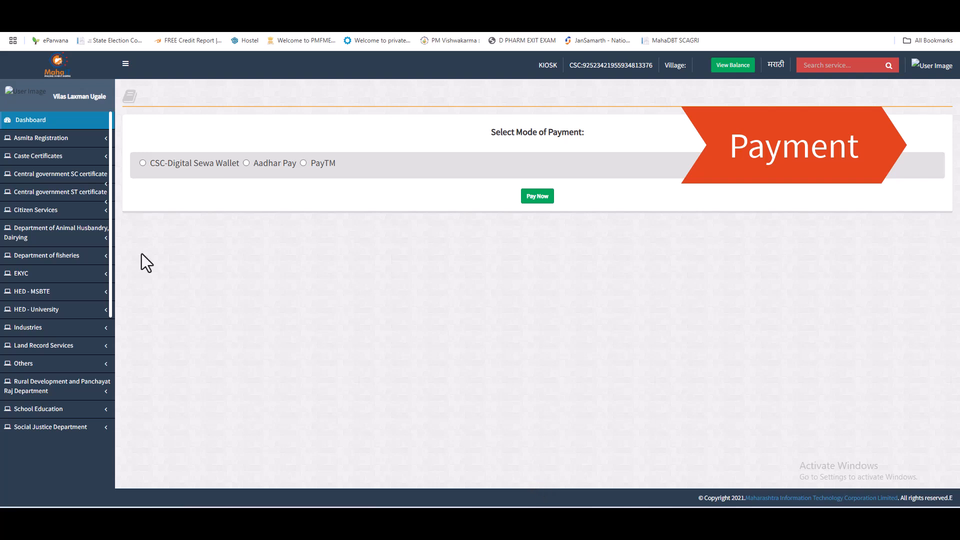
Step: Pay the ₹33.60 fee from the CSC-Digital Sewa Wallet and confirm the payment
click(186, 167)
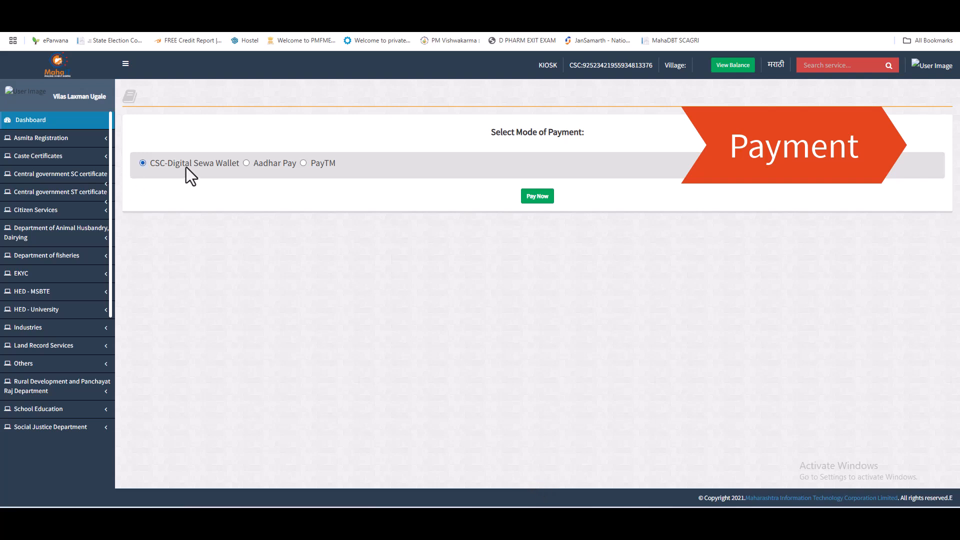
click(536, 199)
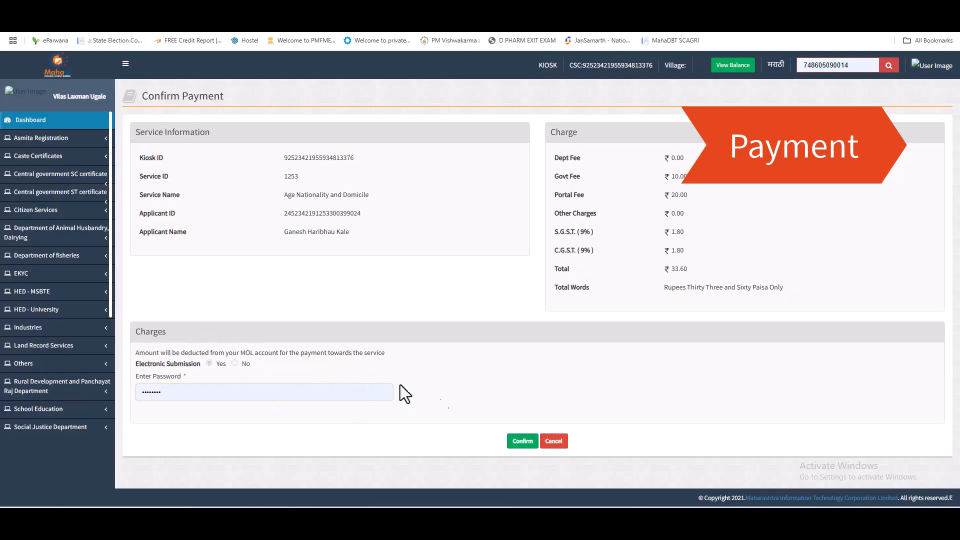
click(515, 444)
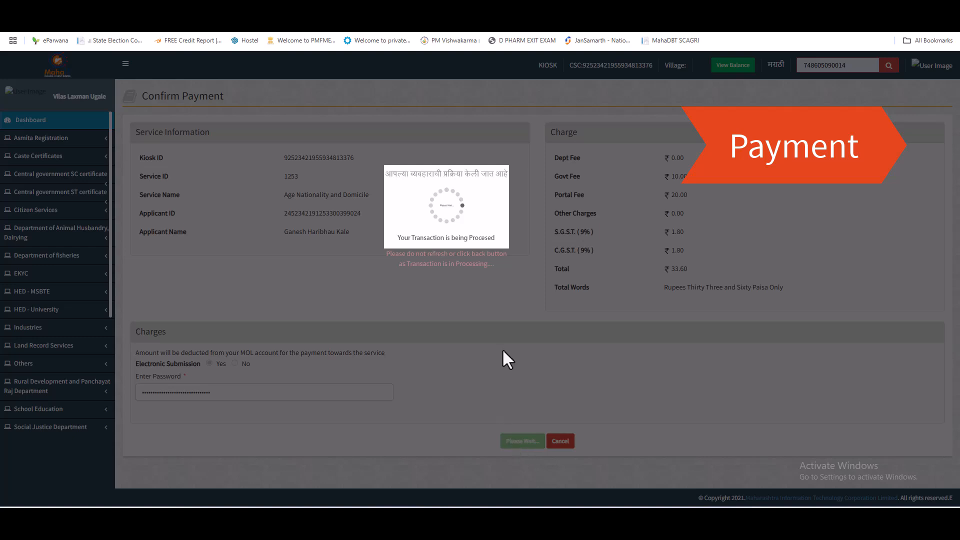